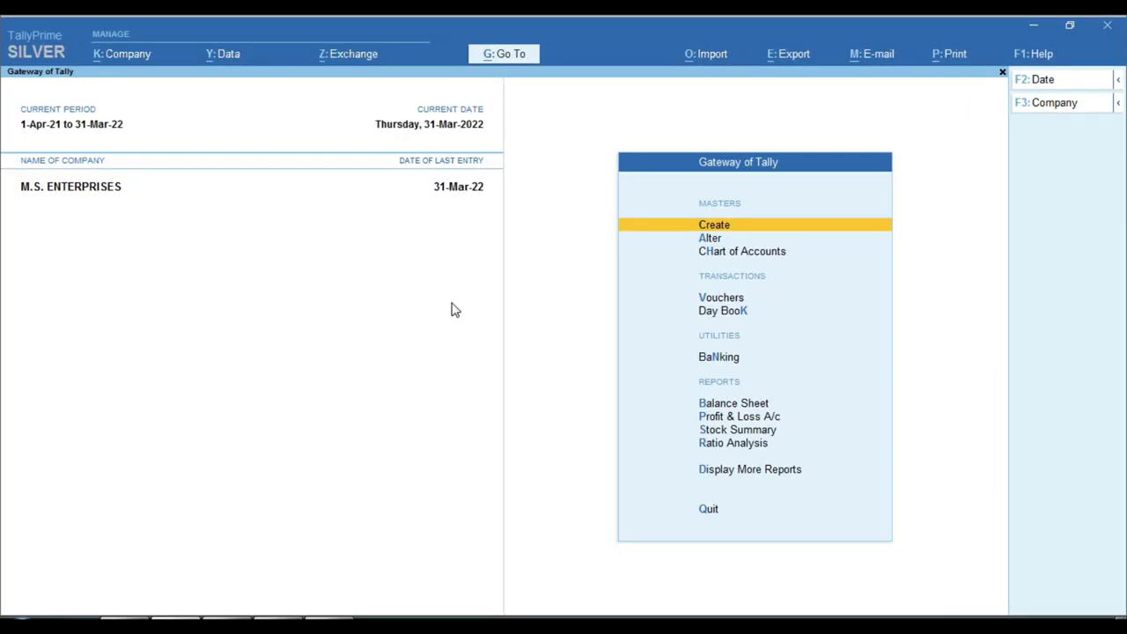
Switch from TallyPrime to the Word document holding the salary notes
left_click(319, 614)
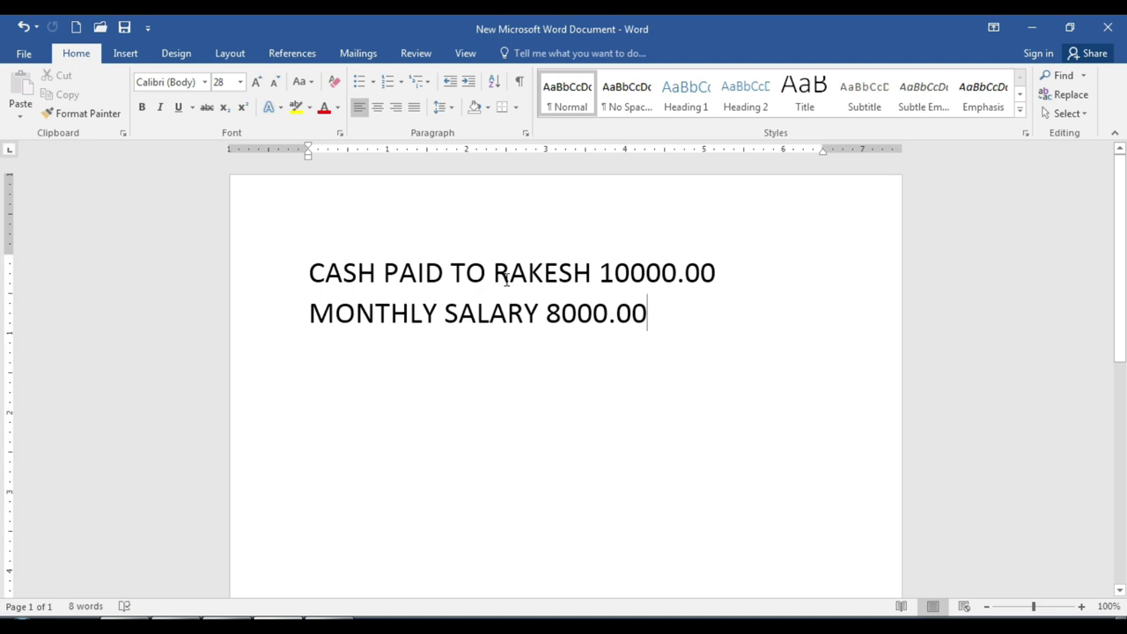
Insert a 'NOV 2021' heading line above the cash-paid 10000.00 and monthly salary 8000.00 notes
left_click_drag(304, 313, 661, 319)
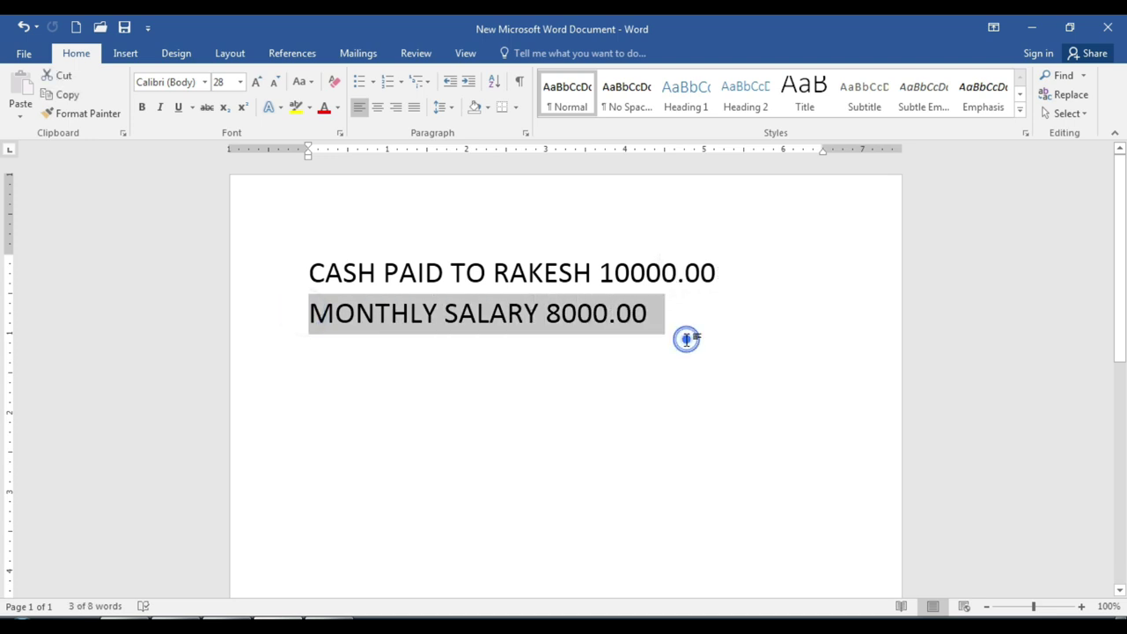
left_click(687, 338)
left_click(308, 257)
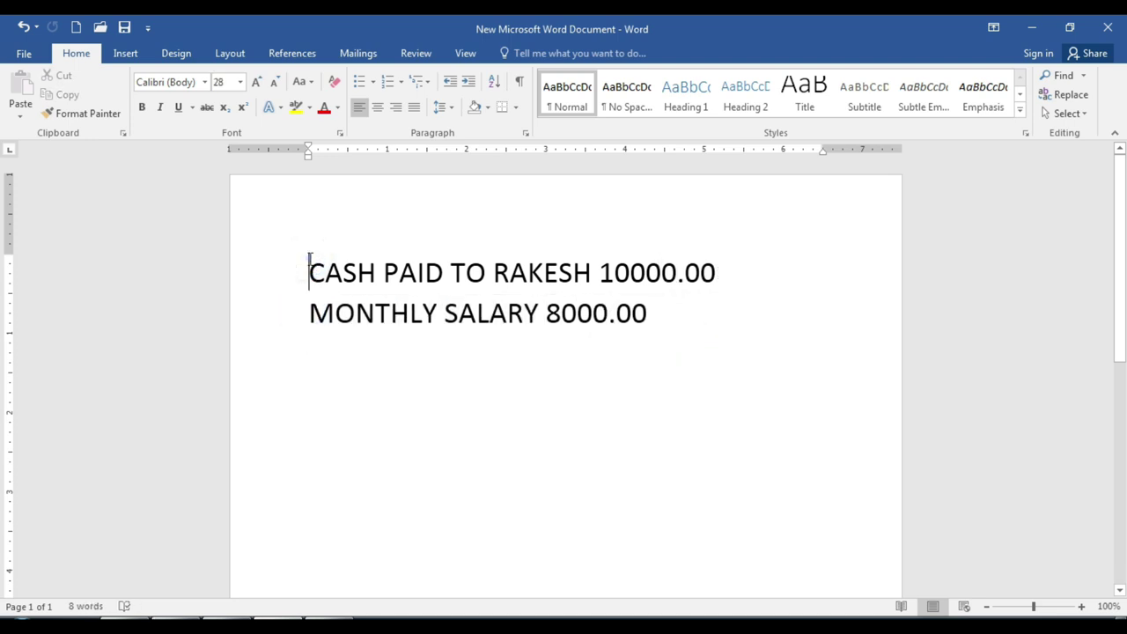
key("Return")
key("Up")
type("NOV 2021")
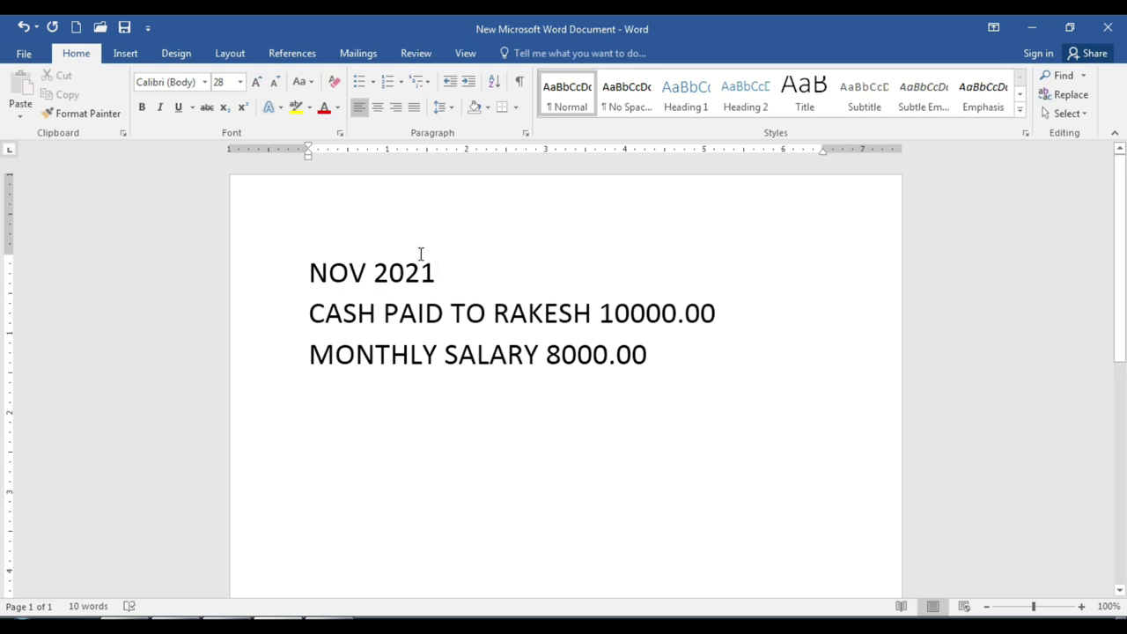
left_click_drag(546, 368, 648, 368)
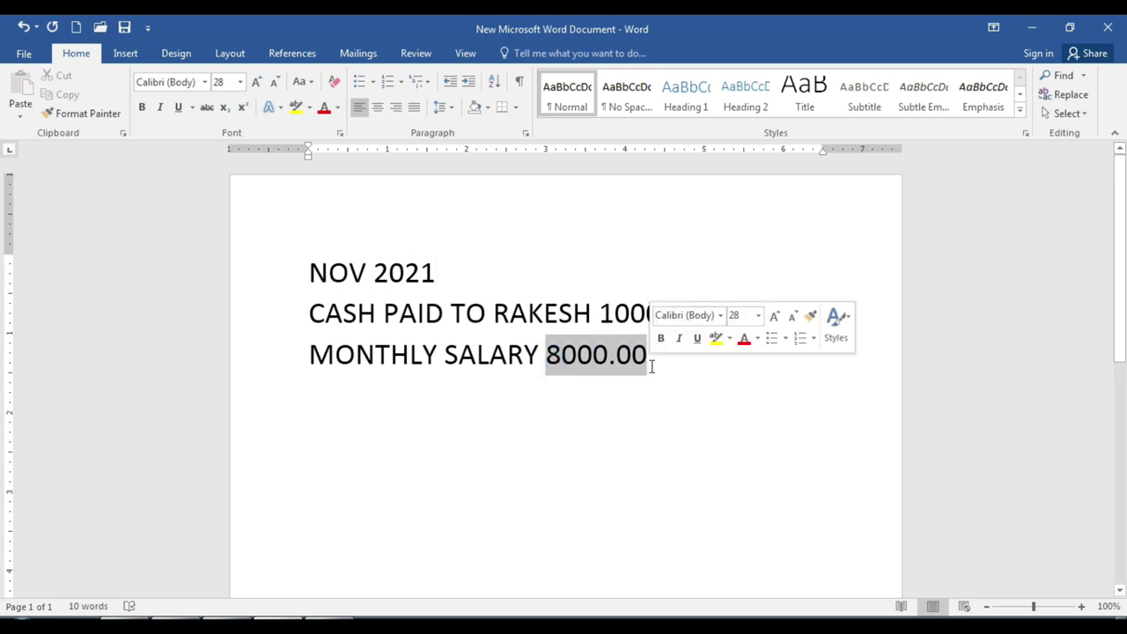
left_click(543, 417)
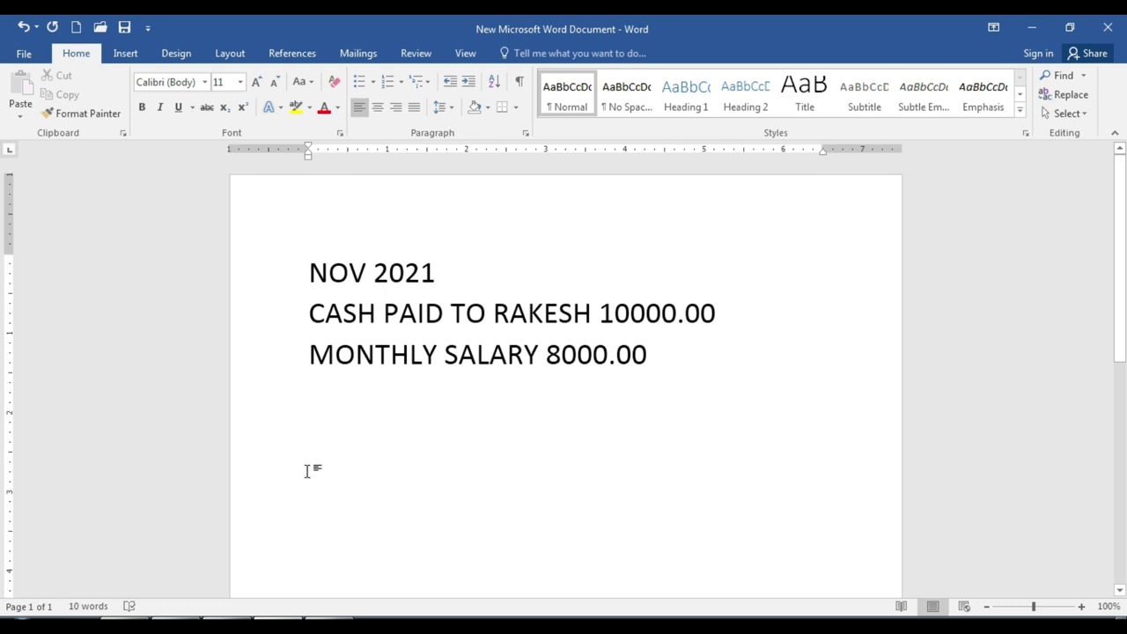
left_click(189, 616)
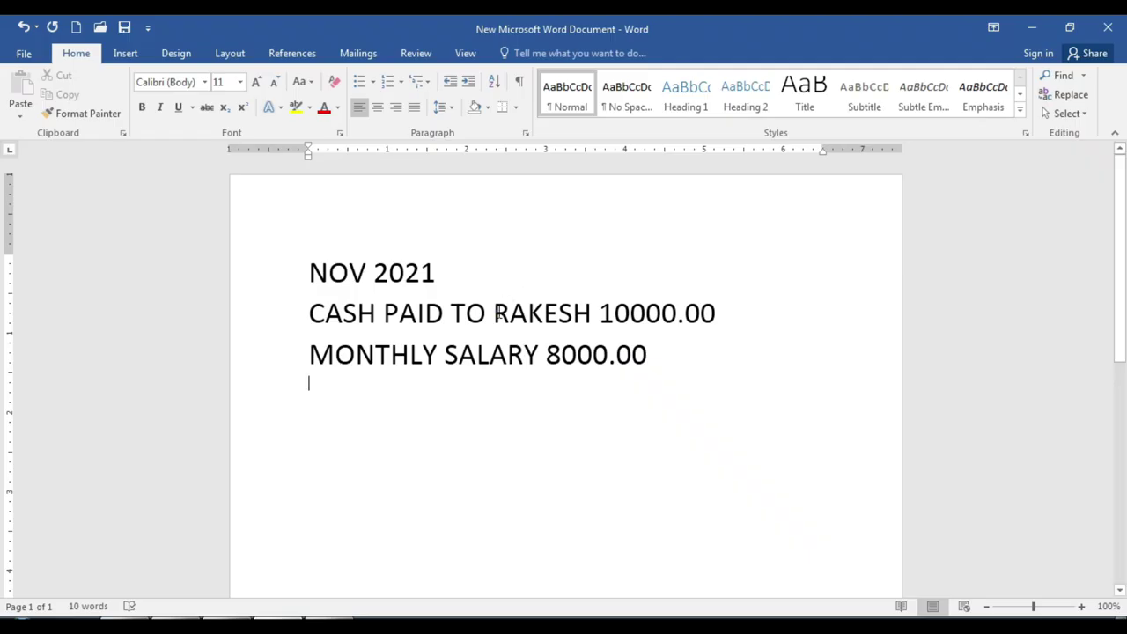
Start a new ledger named after the employee, with an (EMP) suffix
left_click_drag(495, 314, 591, 314)
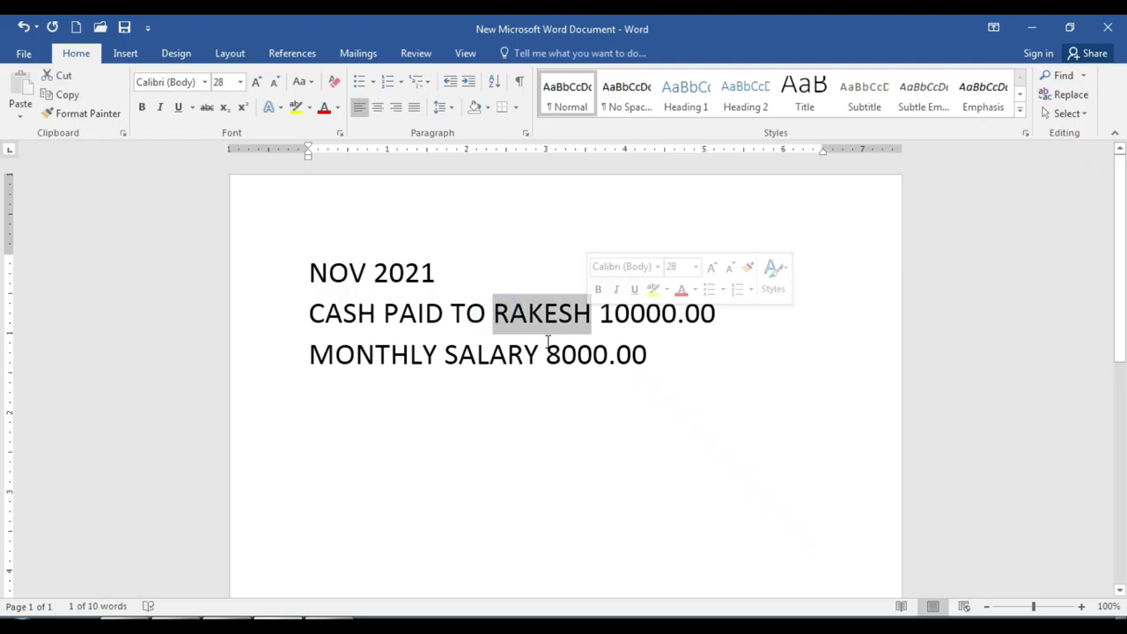
left_click(176, 625)
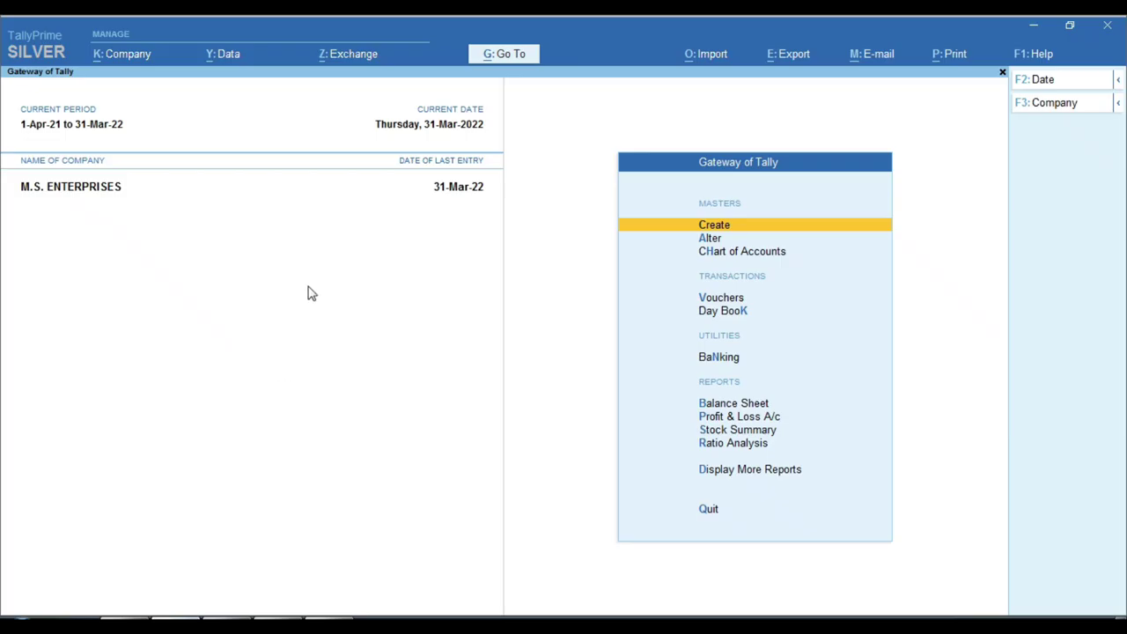
key("Return")
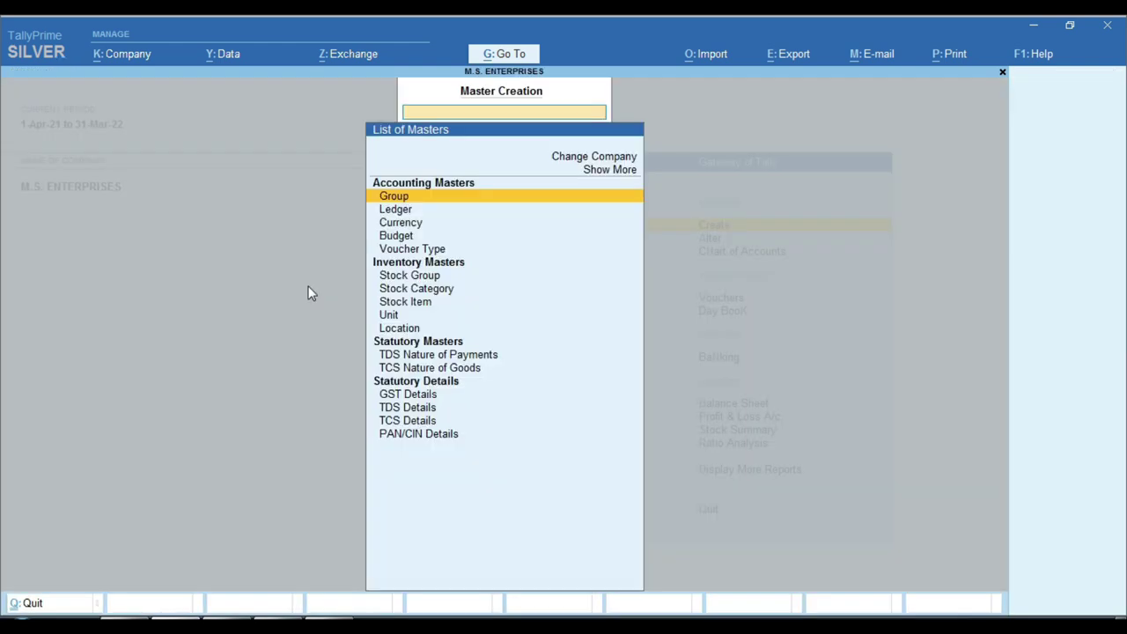
key("Down")
key("Return")
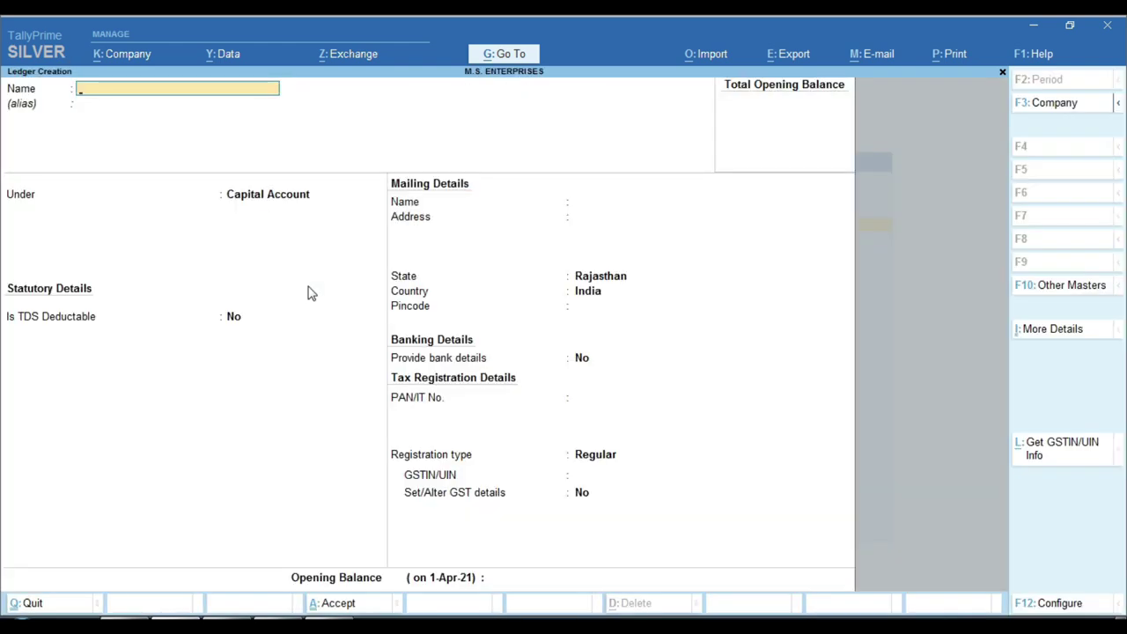
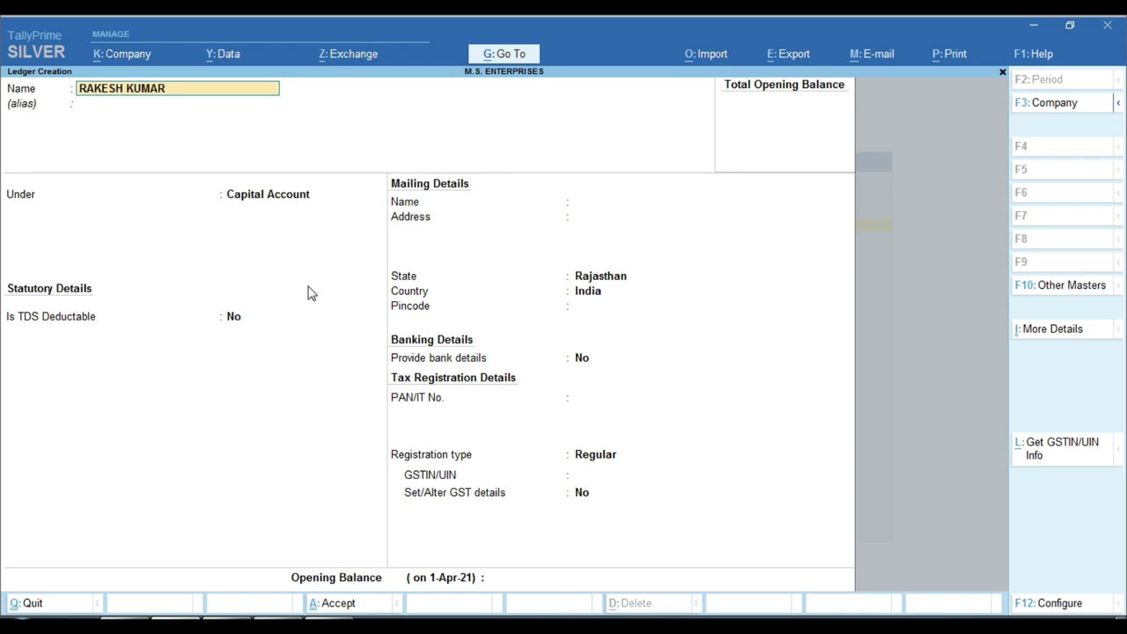
type(" (EMP)")
key("Return")
key("Return")
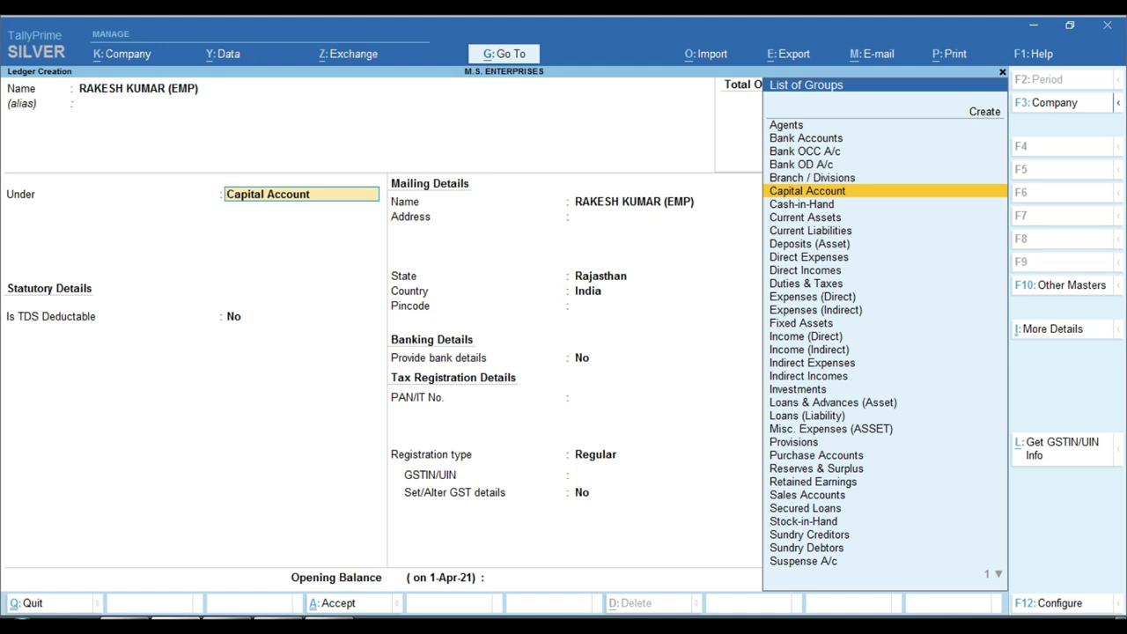
Place the employee ledger under the Current Assets group
key("alt+Tab")
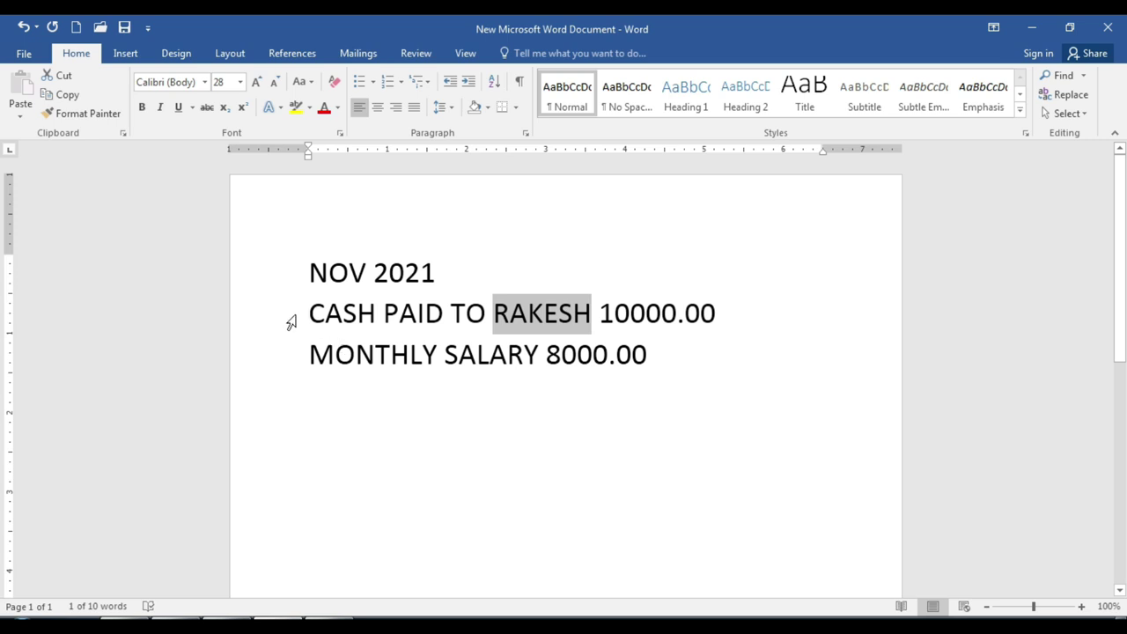
left_click(602, 324)
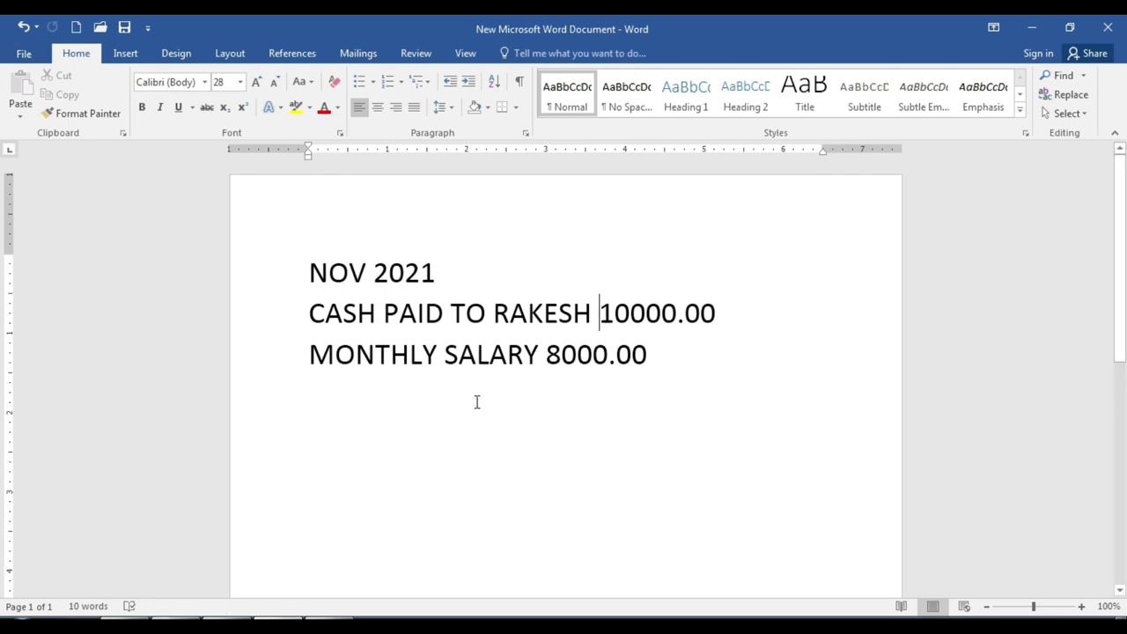
key("alt+Tab")
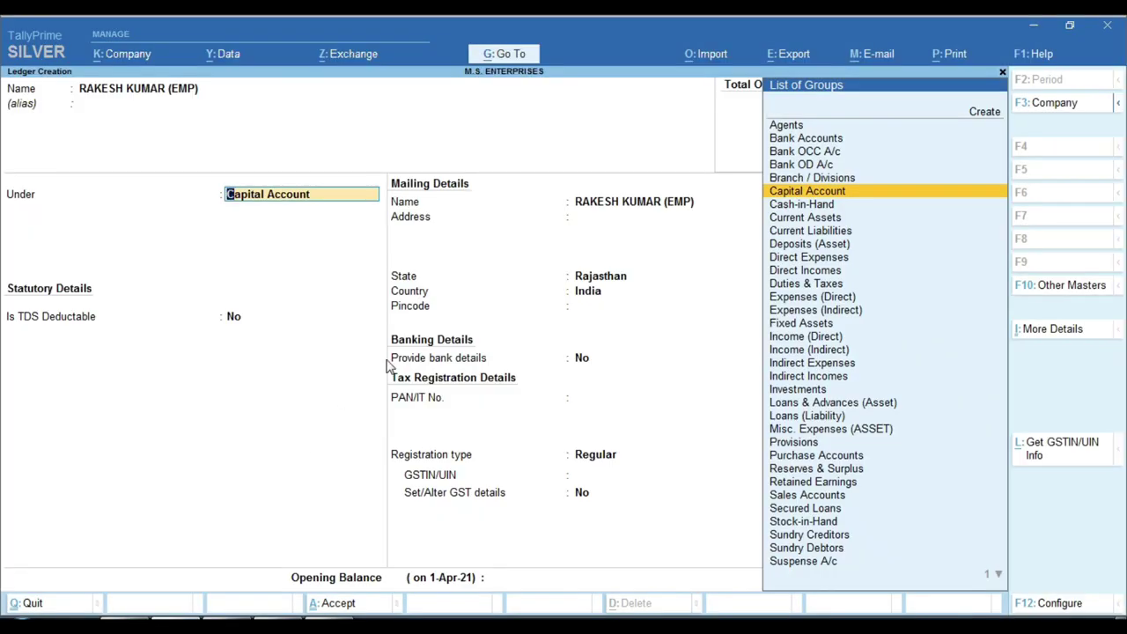
type("CU")
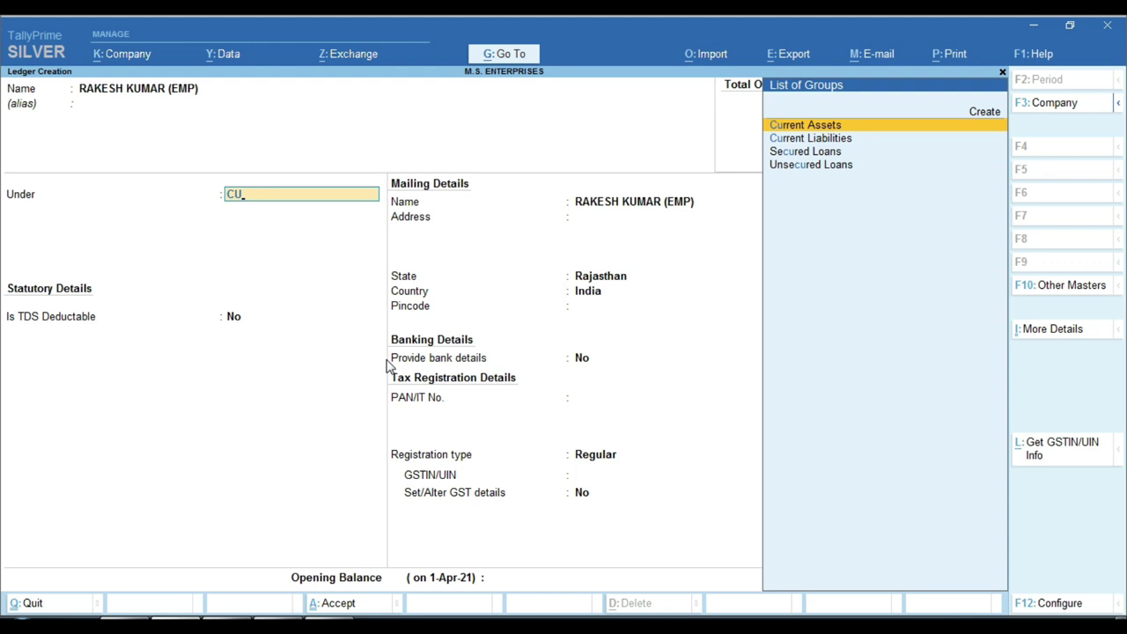
key("BackSpace")
key("BackSpace")
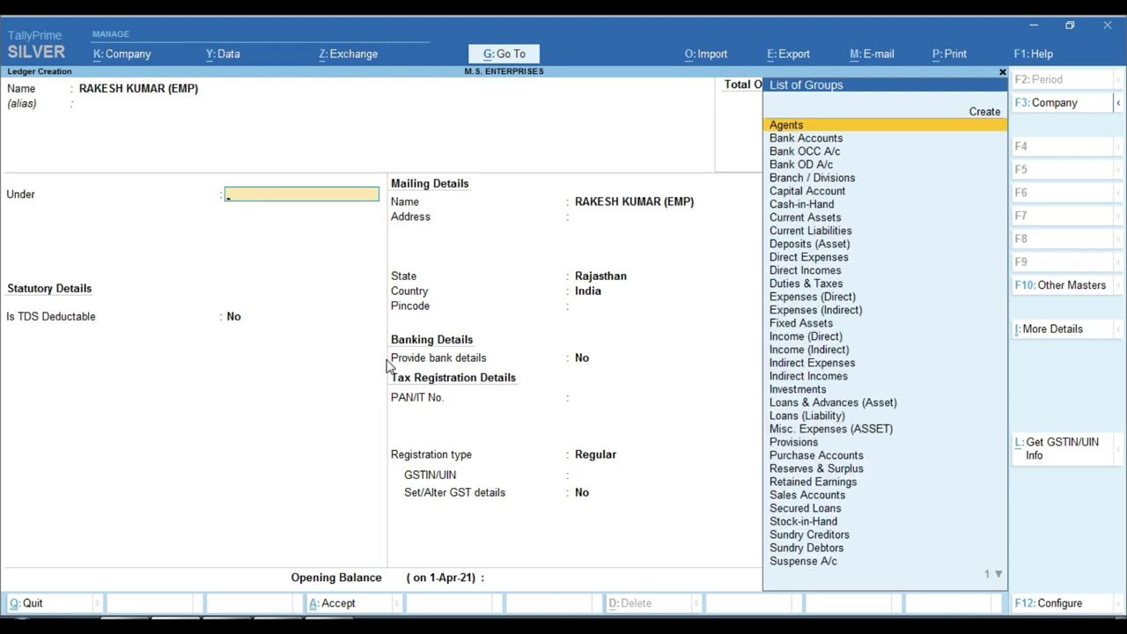
type("LO")
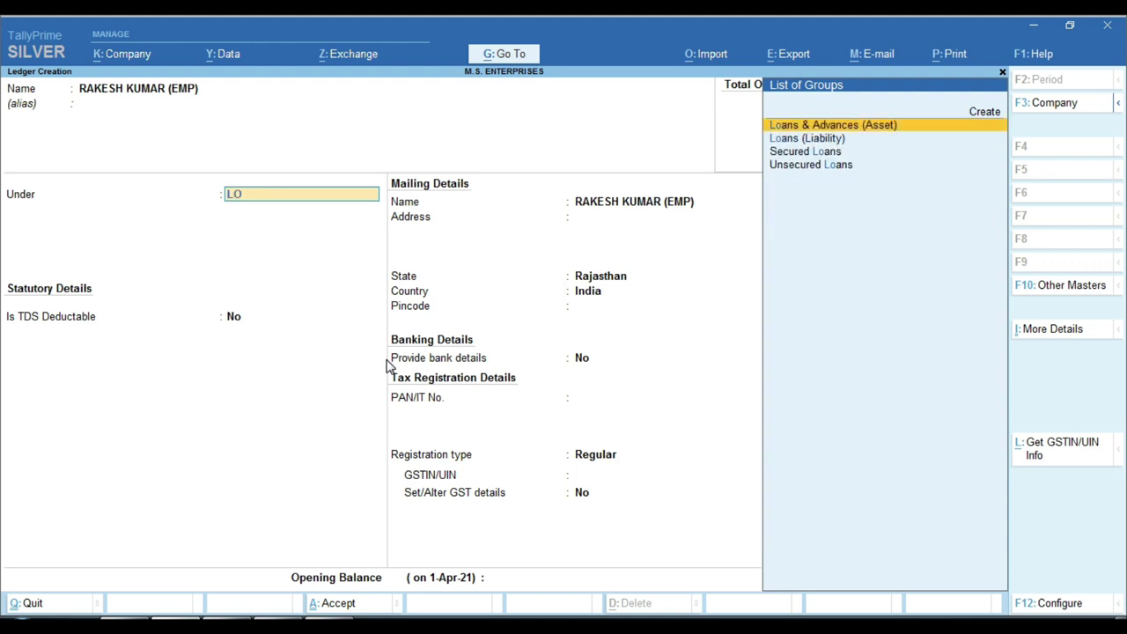
key("BackSpace")
key("BackSpace")
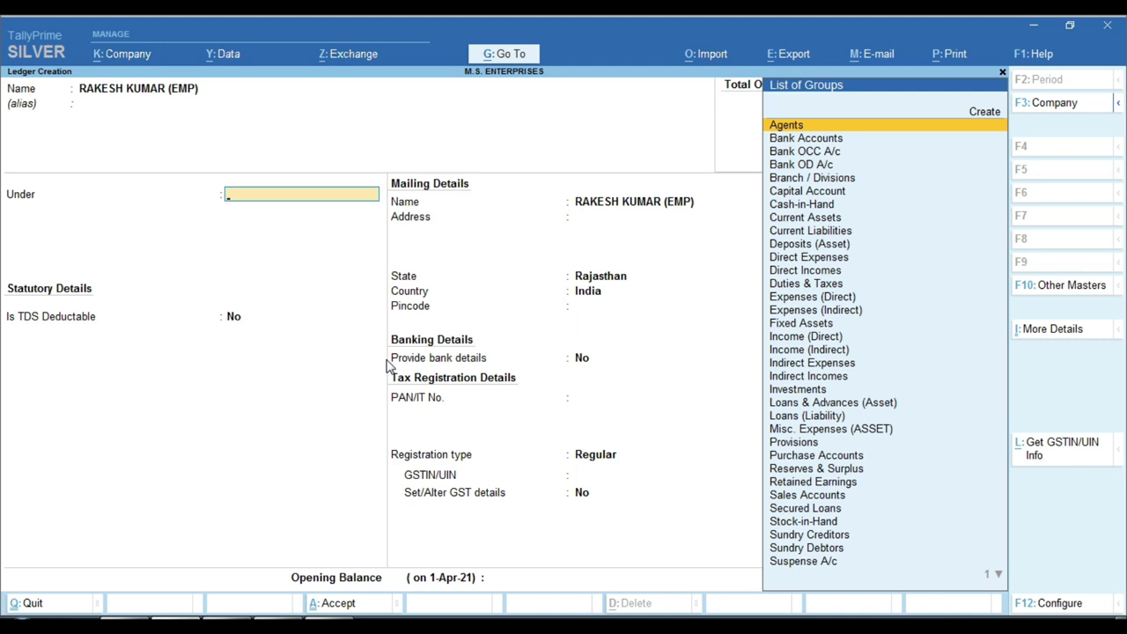
type("CU")
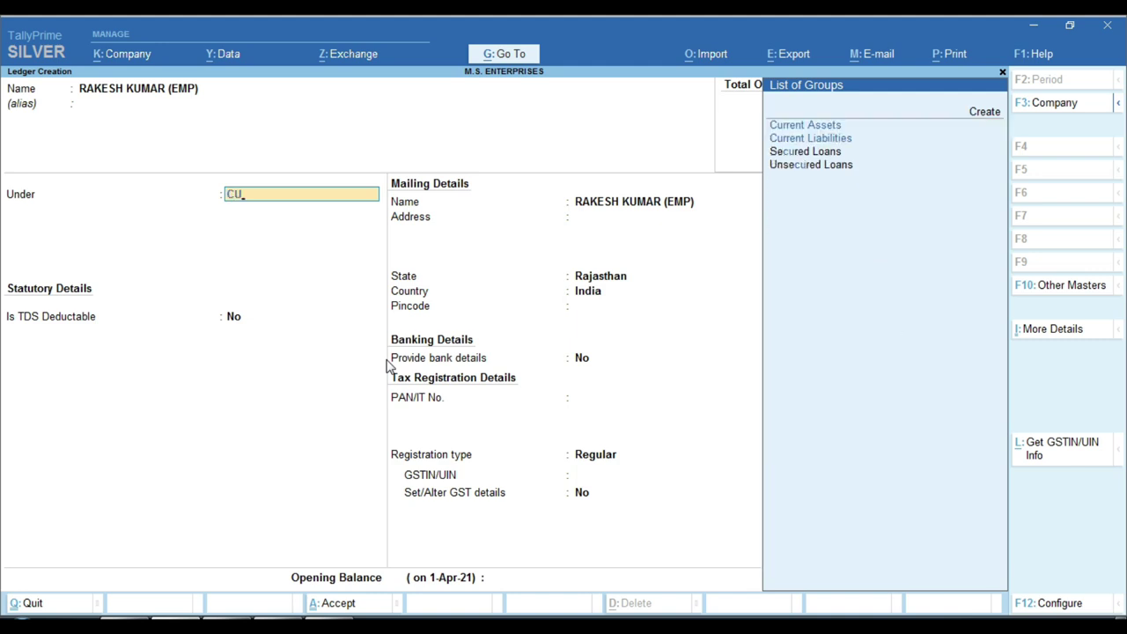
key("Return")
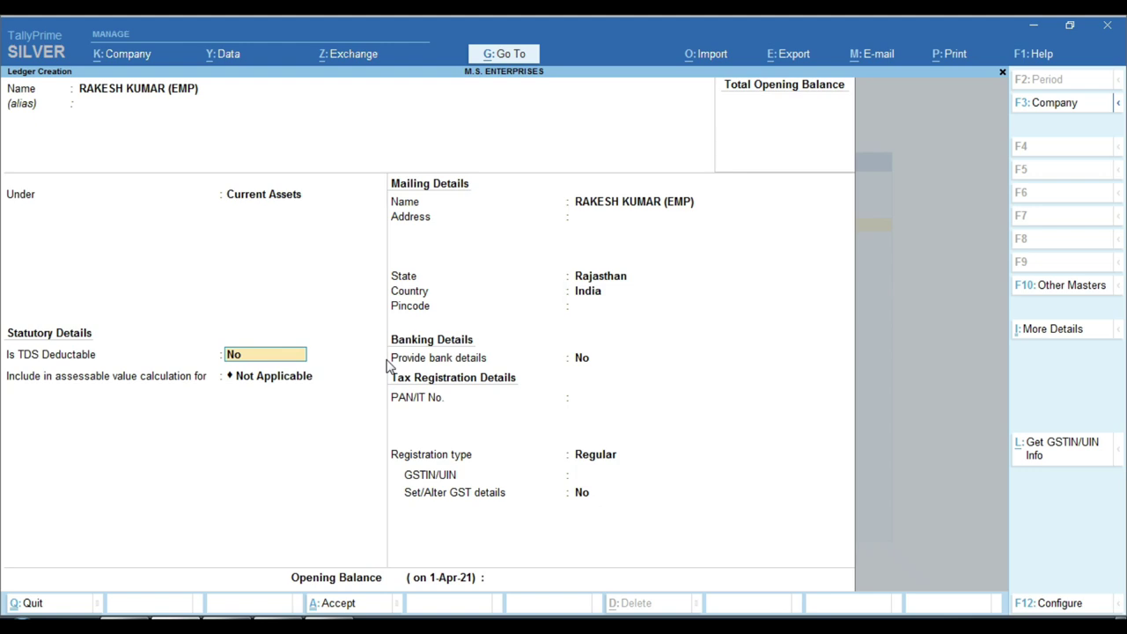
Keep TDS off, set registration type to Unregistered, and save the employee ledger
key("Return")
key("Return")
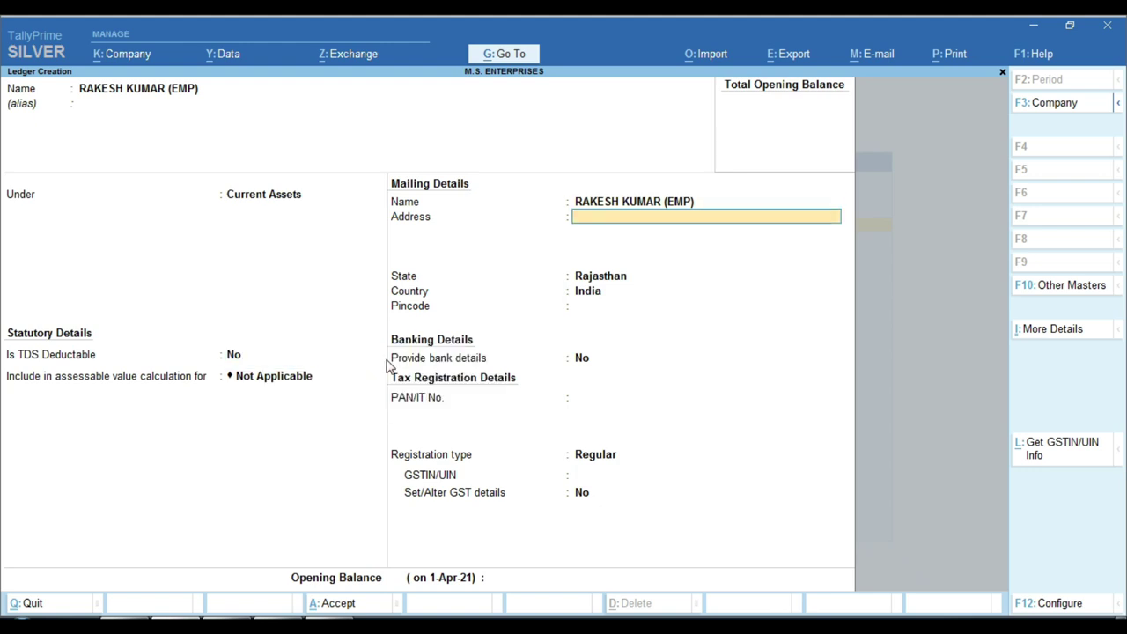
key("Return")
key("Return")
key("Return")
key("Return")
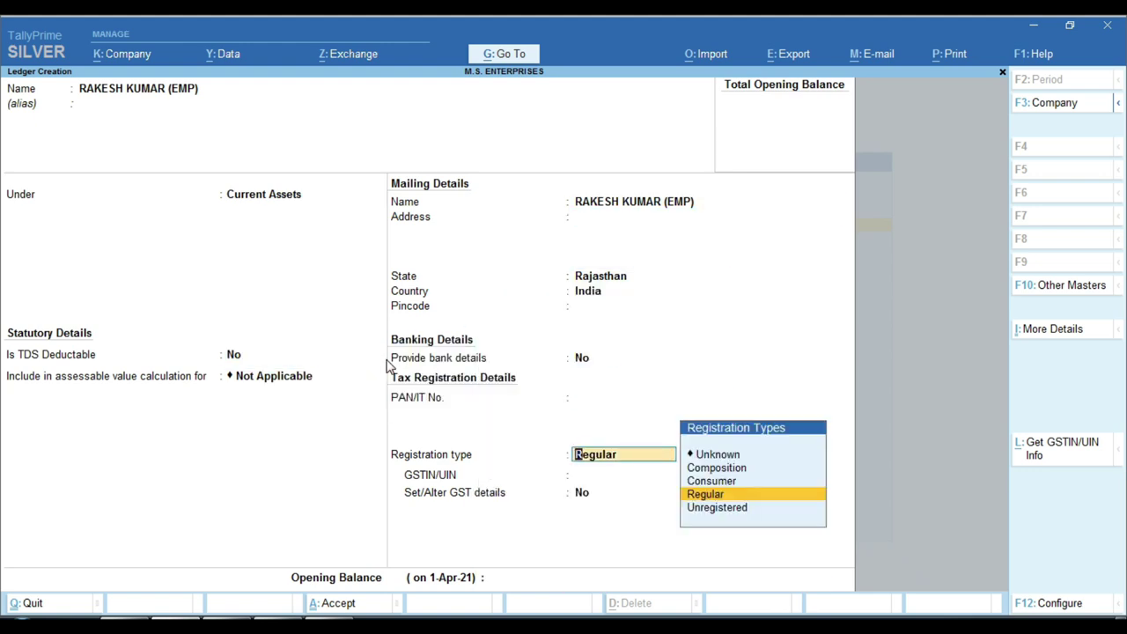
key("Down")
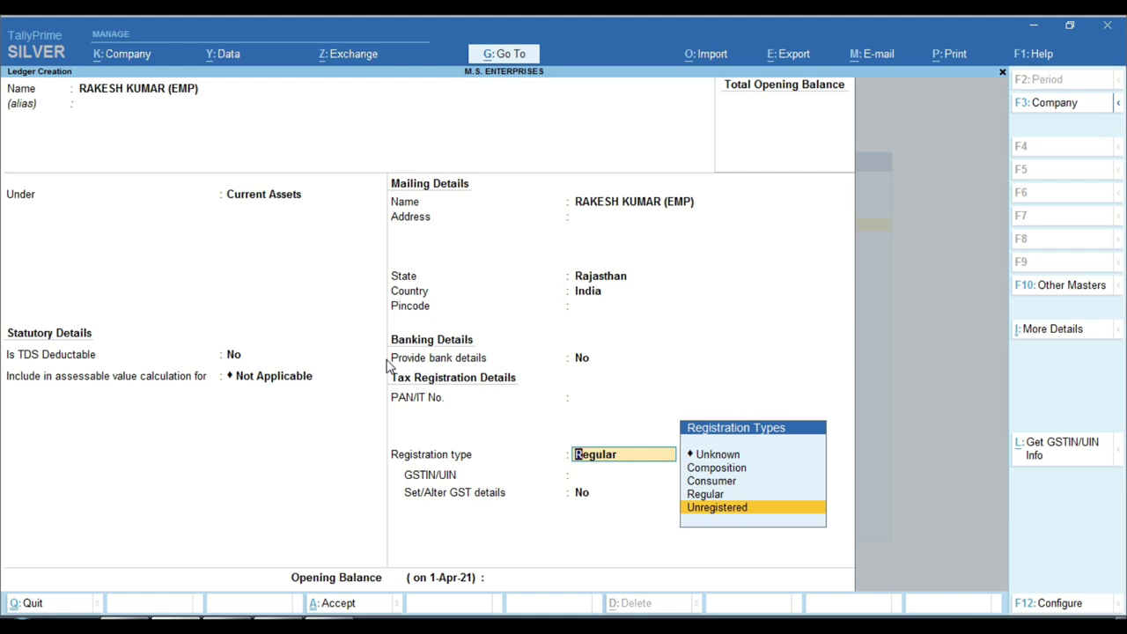
key("Return")
key("Return")
key("Return")
key("Return")
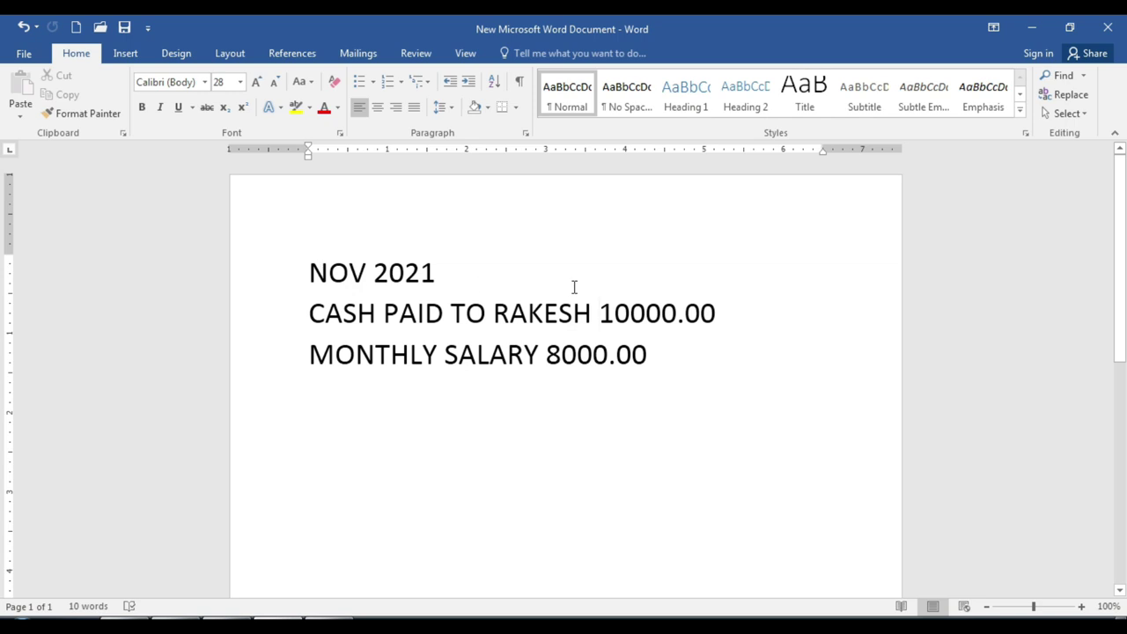
left_click_drag(608, 320, 717, 317)
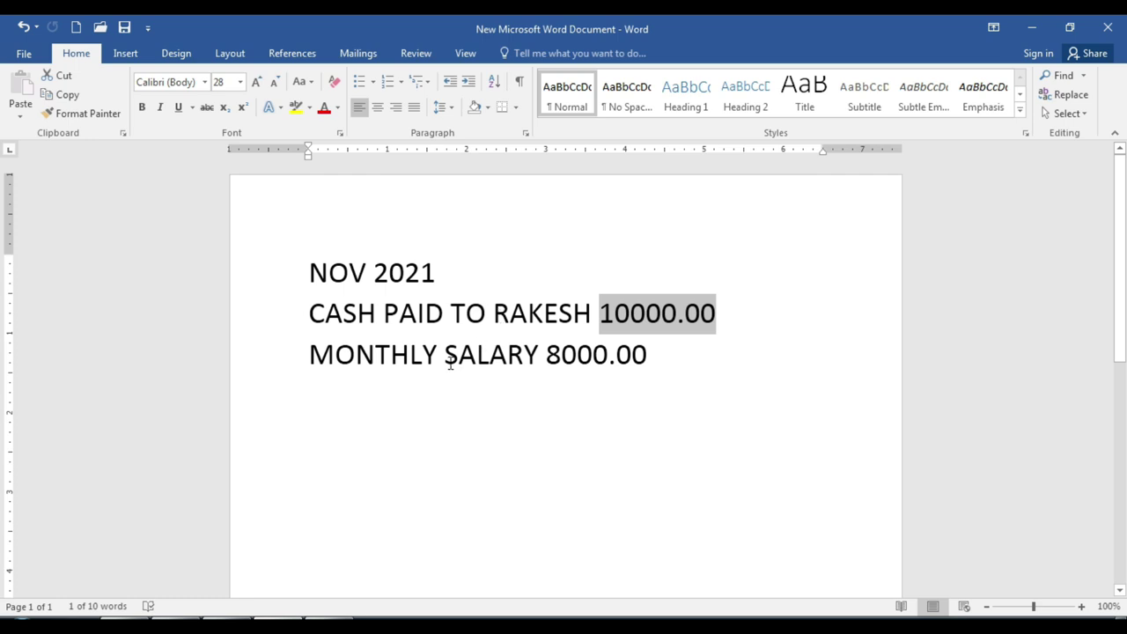
left_click_drag(448, 363, 540, 366)
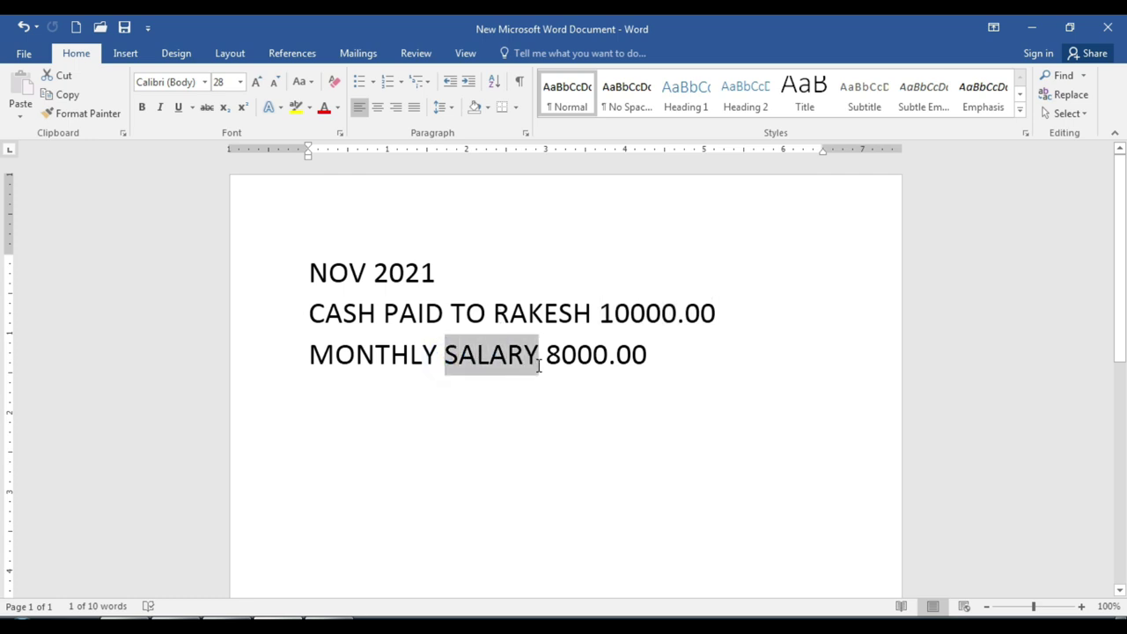
Name a new ledger SALARY EXP under Indirect Expenses
key("alt+Tab")
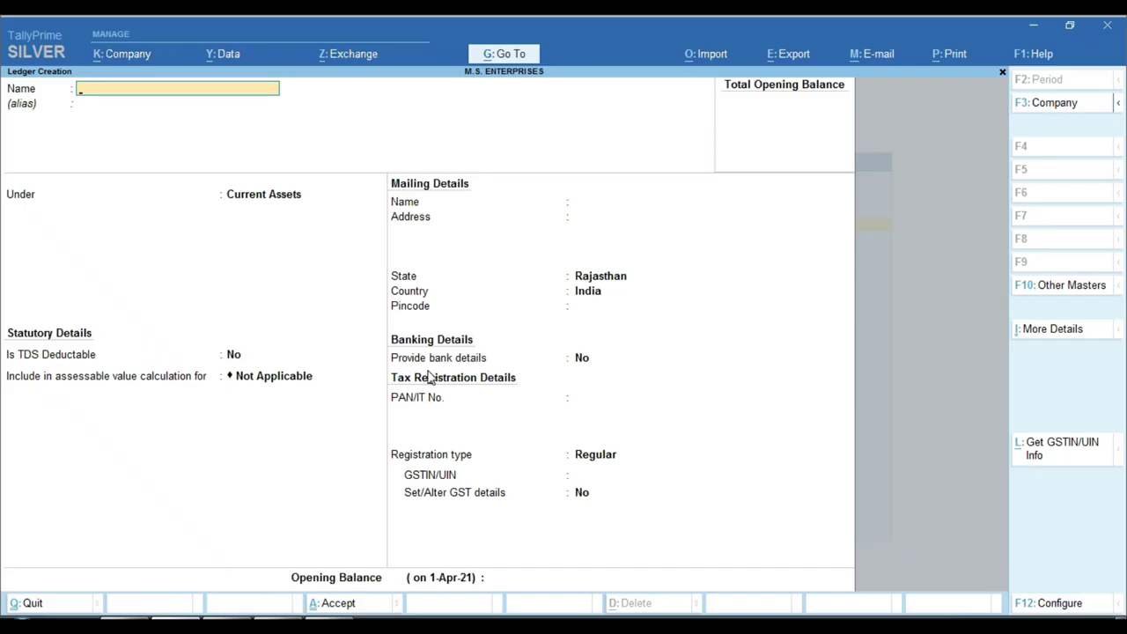
type("SALARY EXP")
key("Return")
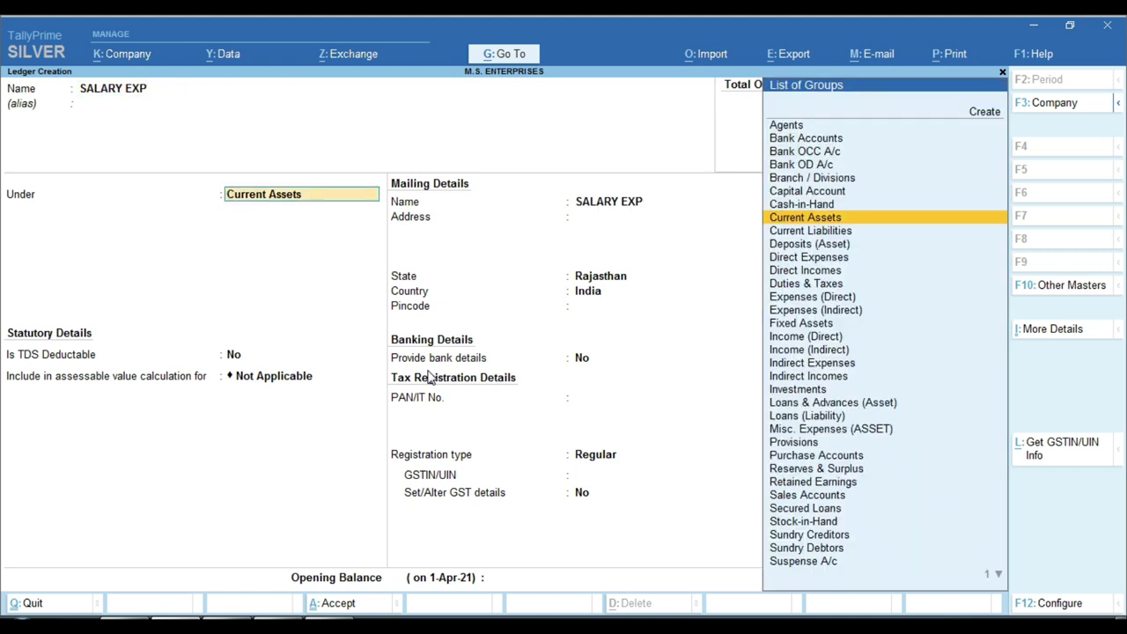
type("IND")
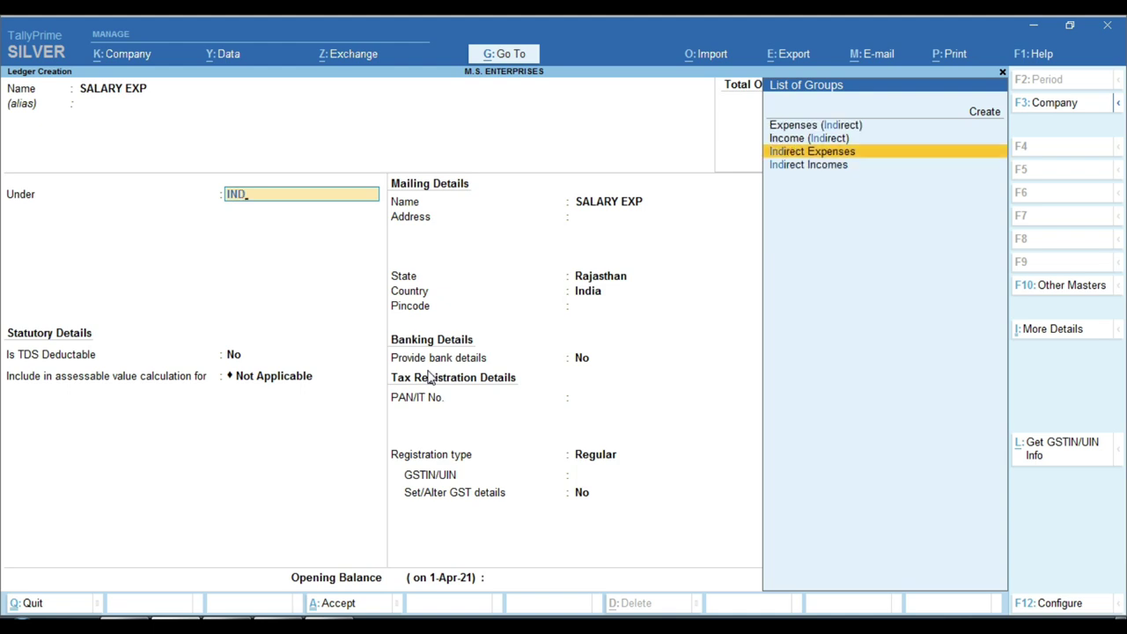
key("Return")
key("Return")
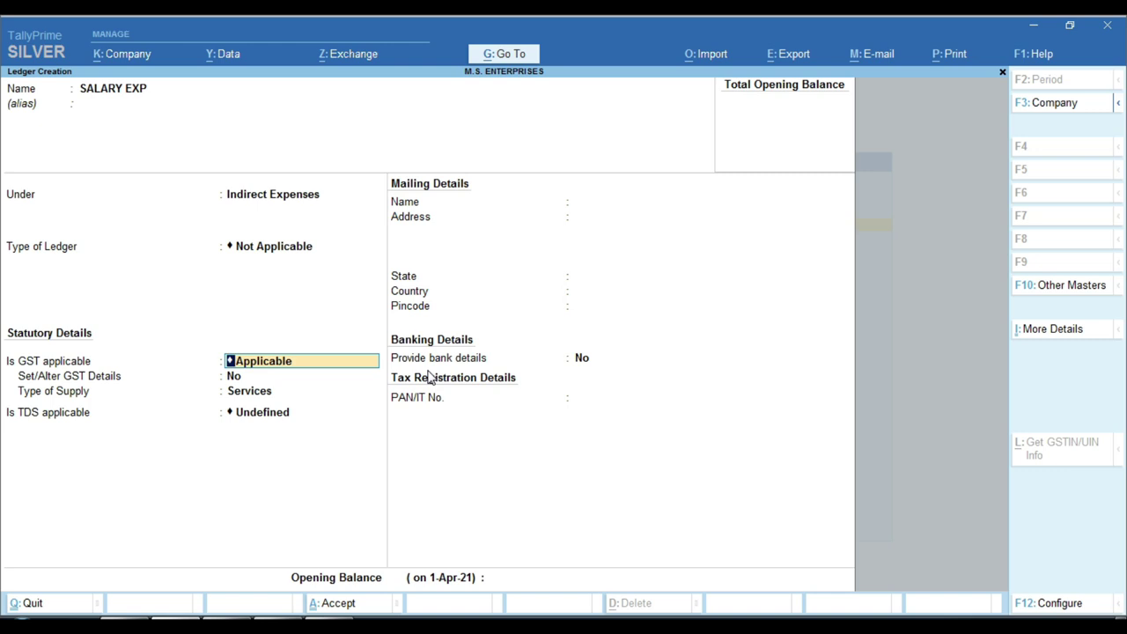
Set GST, TDS and duty type to Not Applicable and save the SALARY EXP ledger
key("BackSpace")
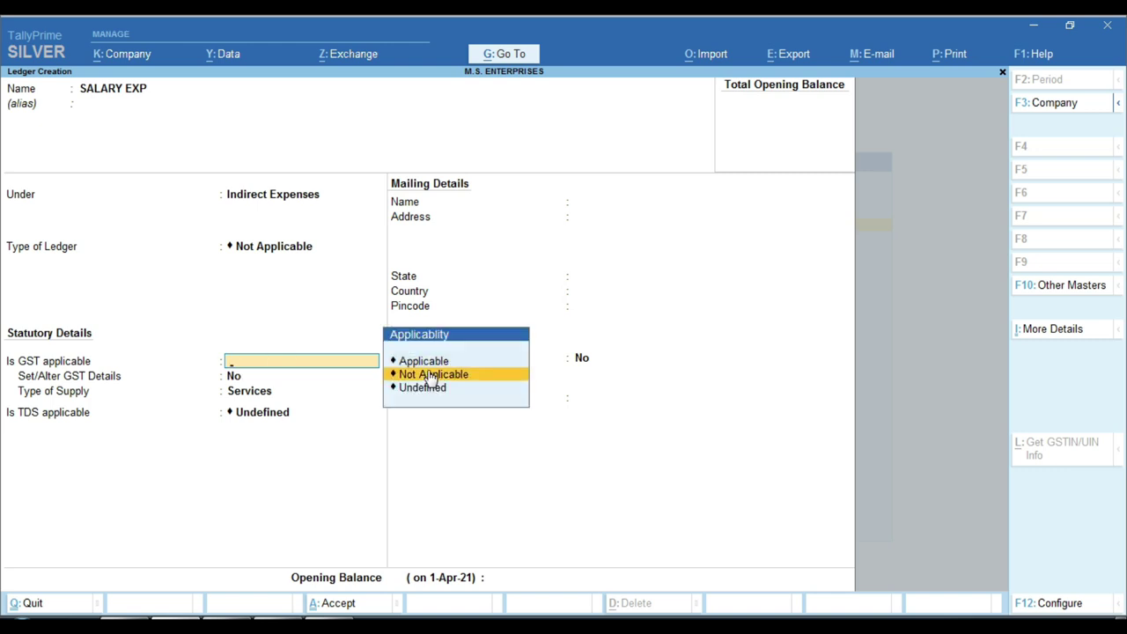
key("Return")
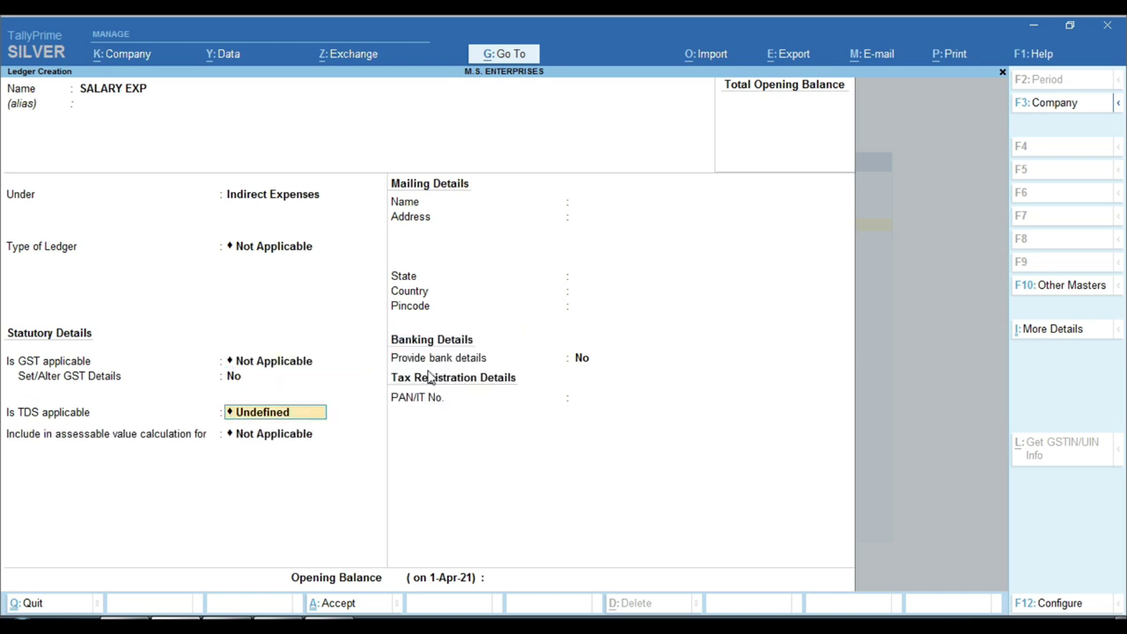
key("BackSpace")
key("Down")
key("Down")
key("Return")
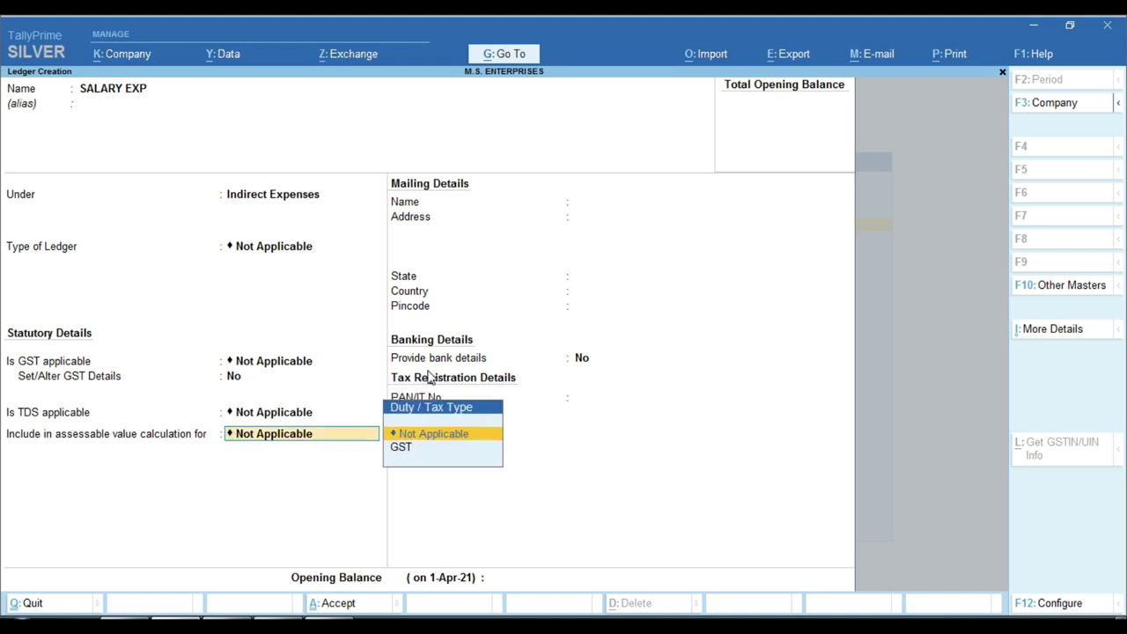
key("Return")
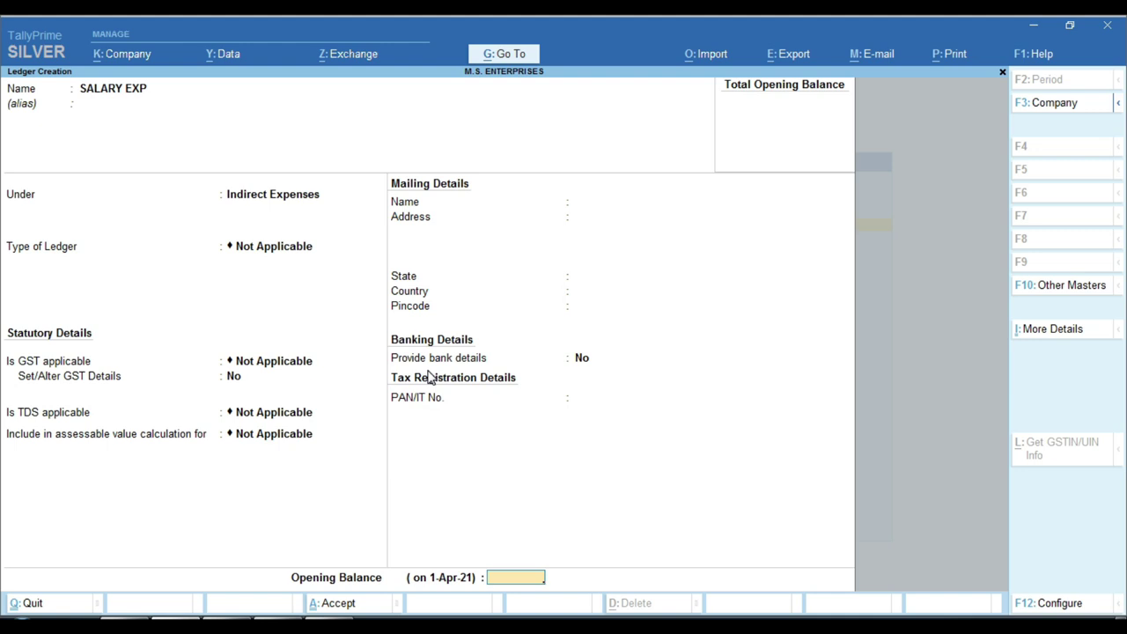
key("Return")
key("y")
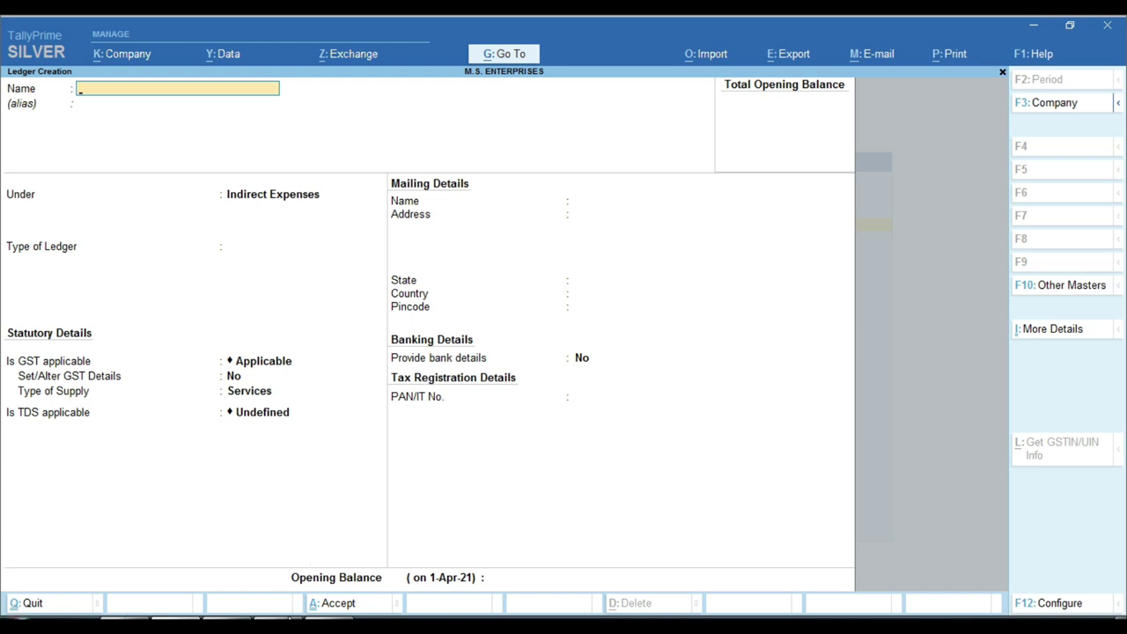
left_click(302, 608)
Append the date 5-11-2021 after 10000.00 on the cash-paid note line
left_click_drag(309, 313, 712, 322)
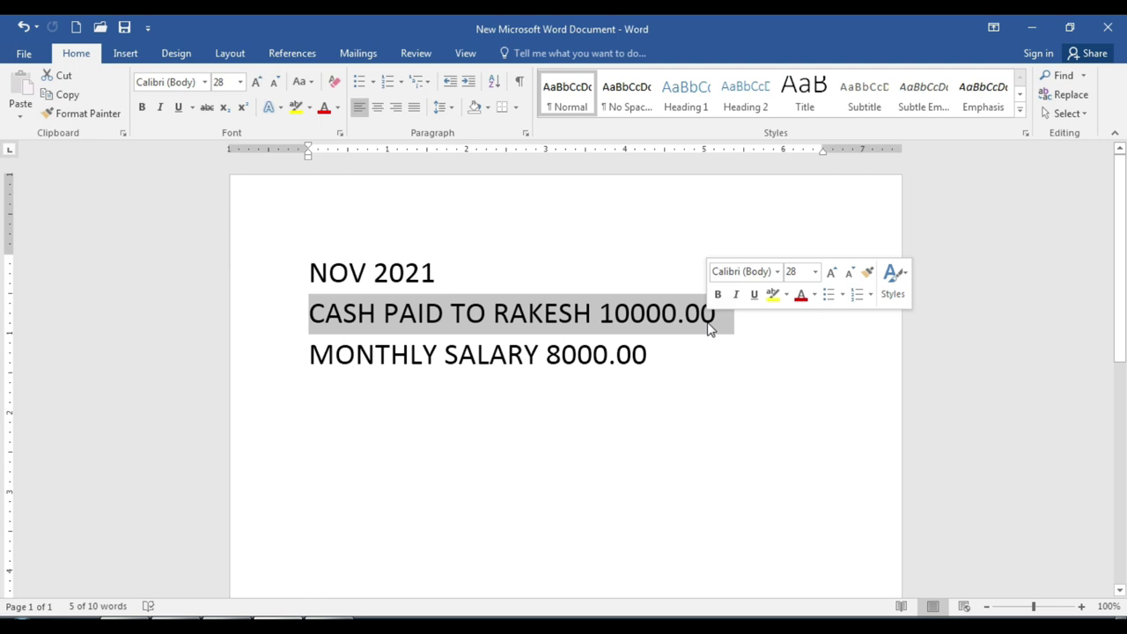
left_click(777, 368)
left_click(761, 316)
type("5")
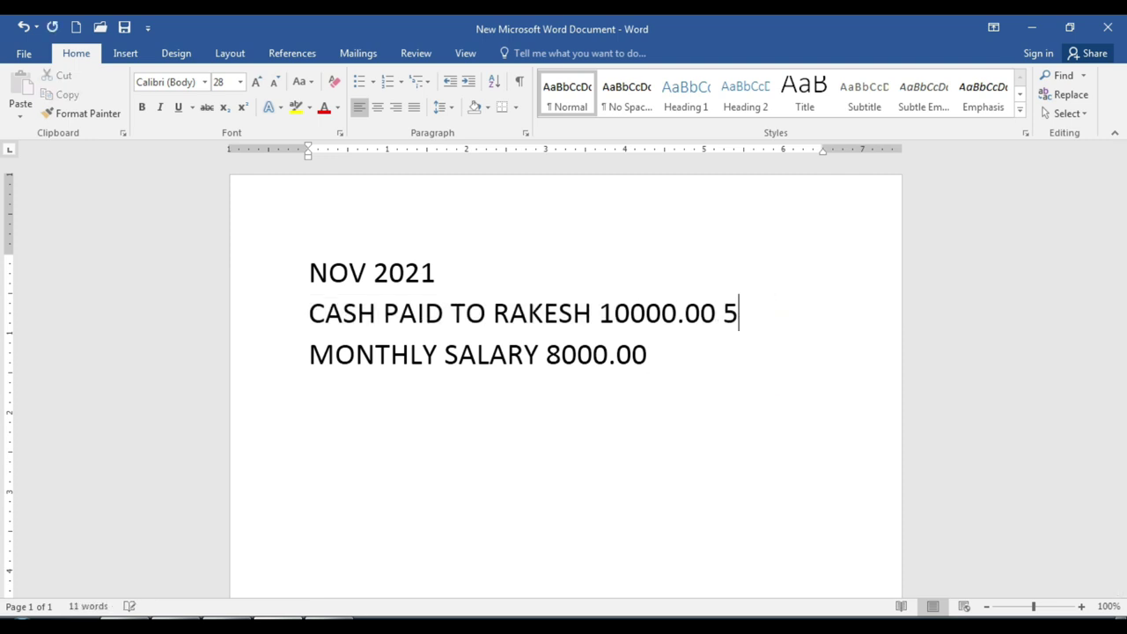
type("-11-2021")
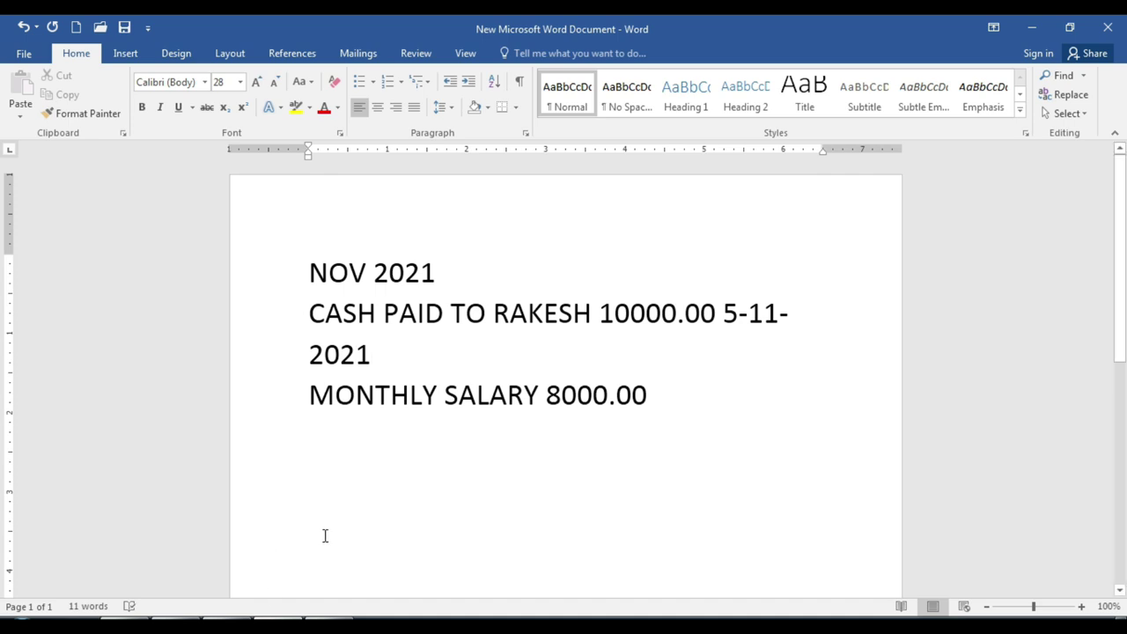
key("alt+Tab")
key("Escape")
Leave ledger creation and open a Payment voucher dated 5-11-2021
key("y")
key("Escape")
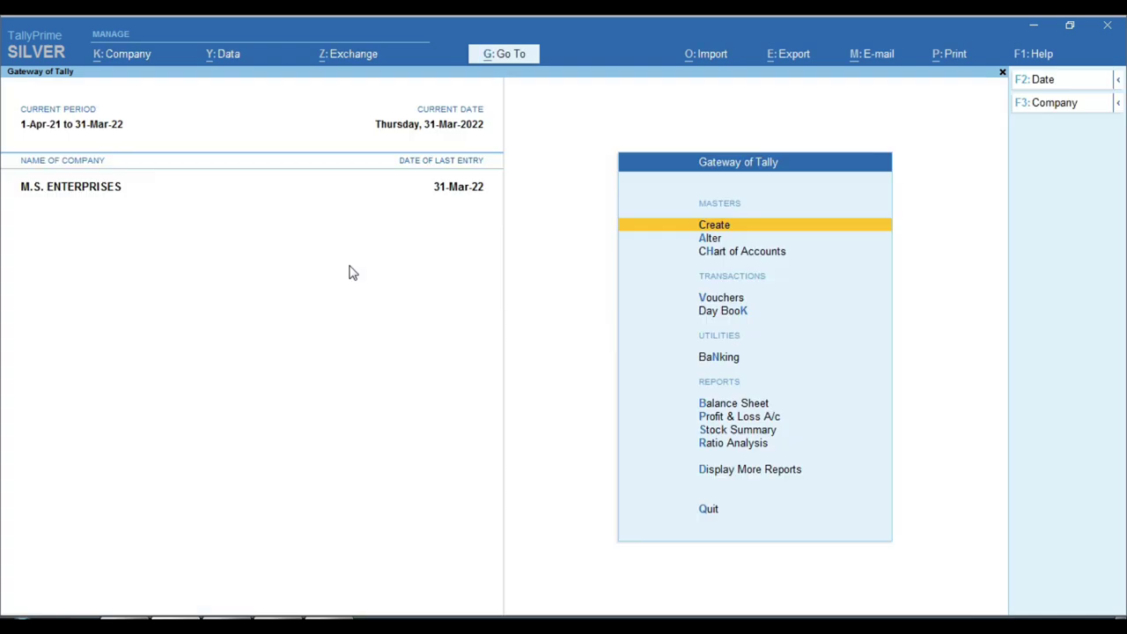
key("Down")
key("Down")
key("Down")
key("Return")
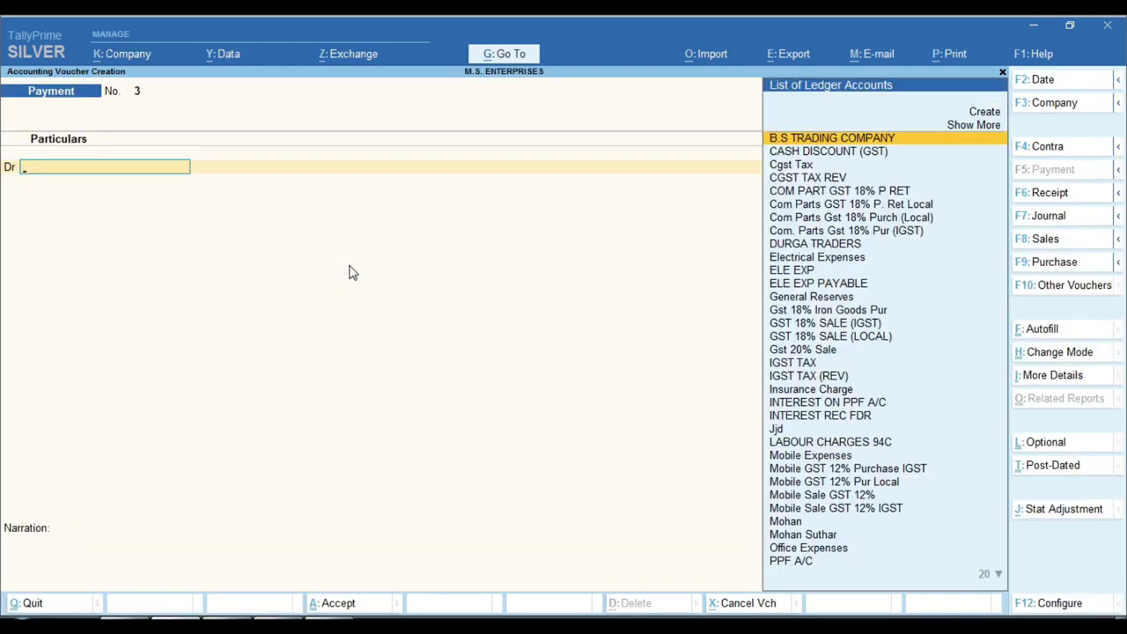
key("F2")
type("5.11")
key("Return")
key("Return")
Debit the employee ledger 10000 On Account, credit Cash, narrate ADVANCE SALARY and save
type("RAKE")
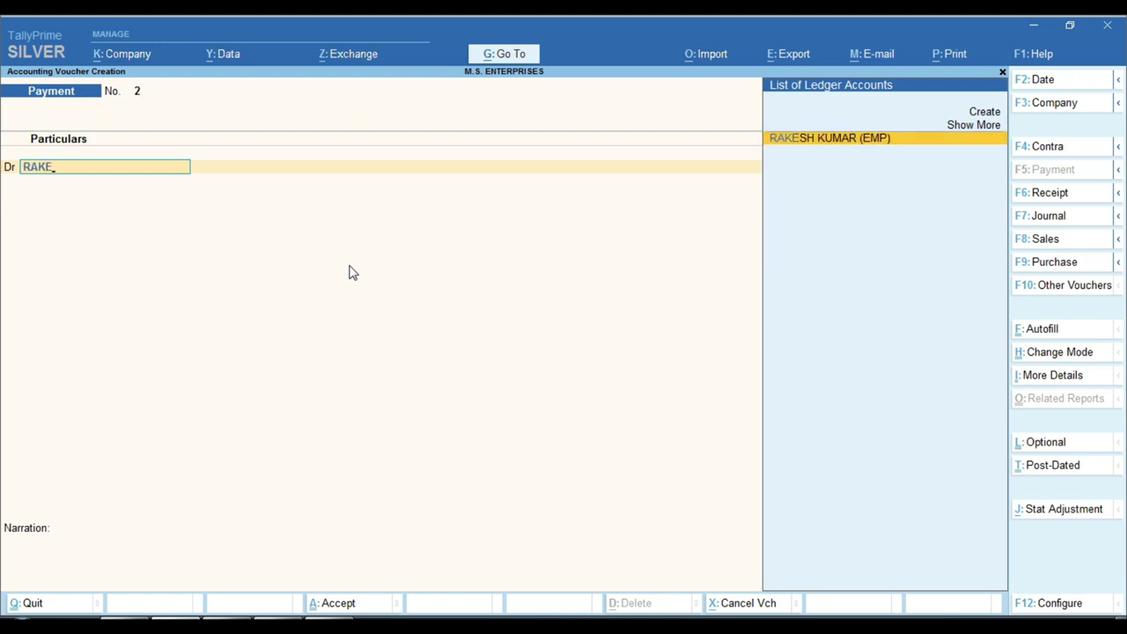
key("Return")
type("10000")
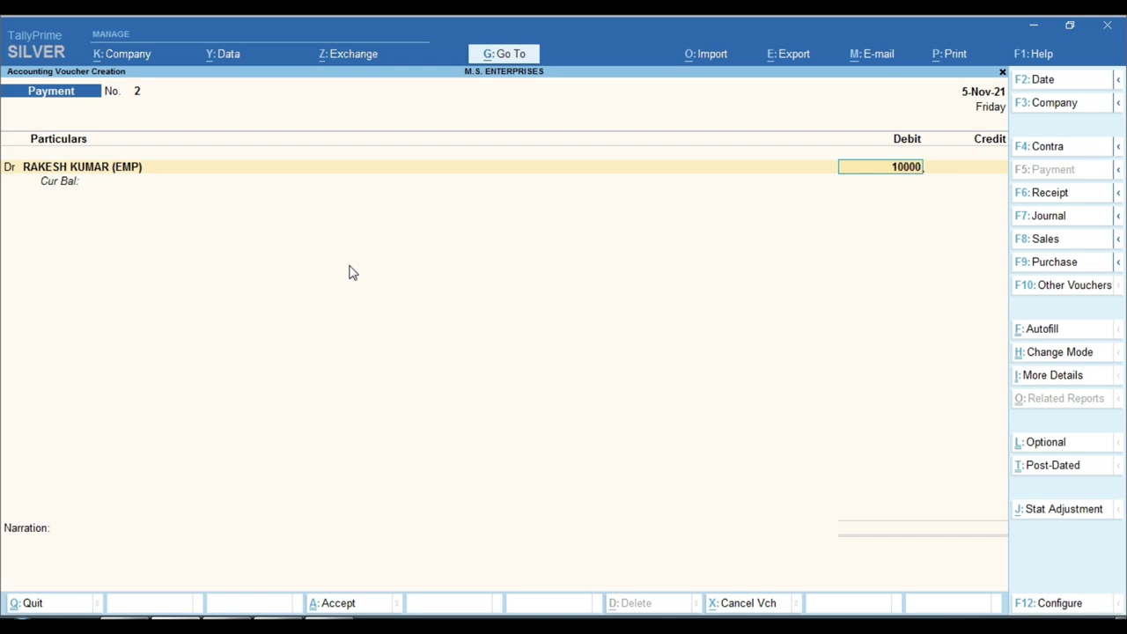
key("Return")
key("Return")
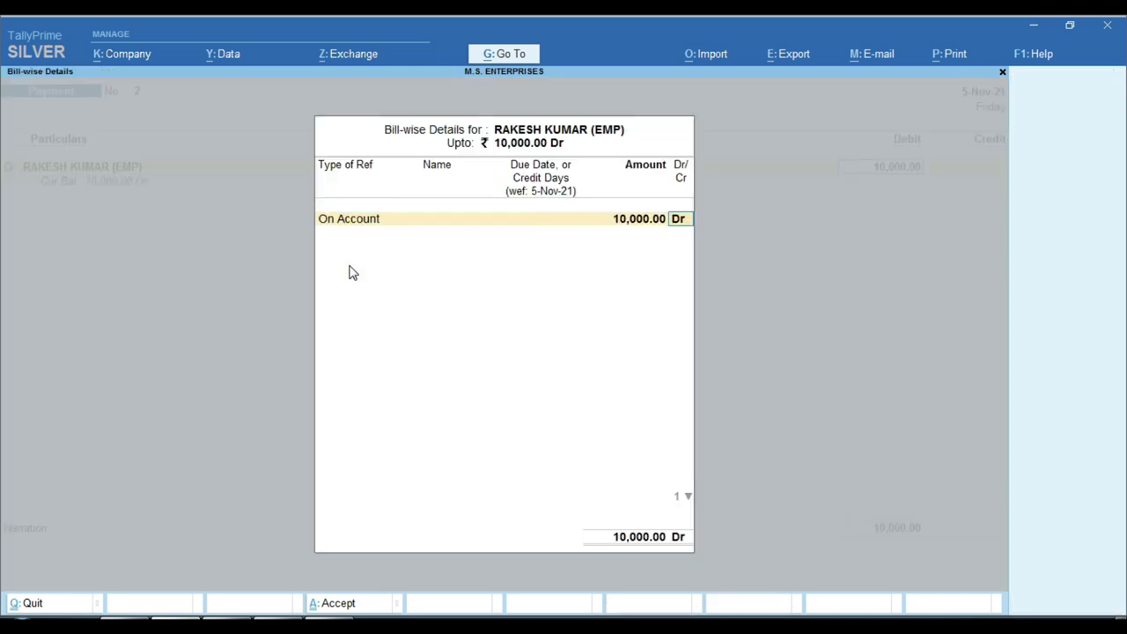
key("Return")
key("Return")
type("CASH")
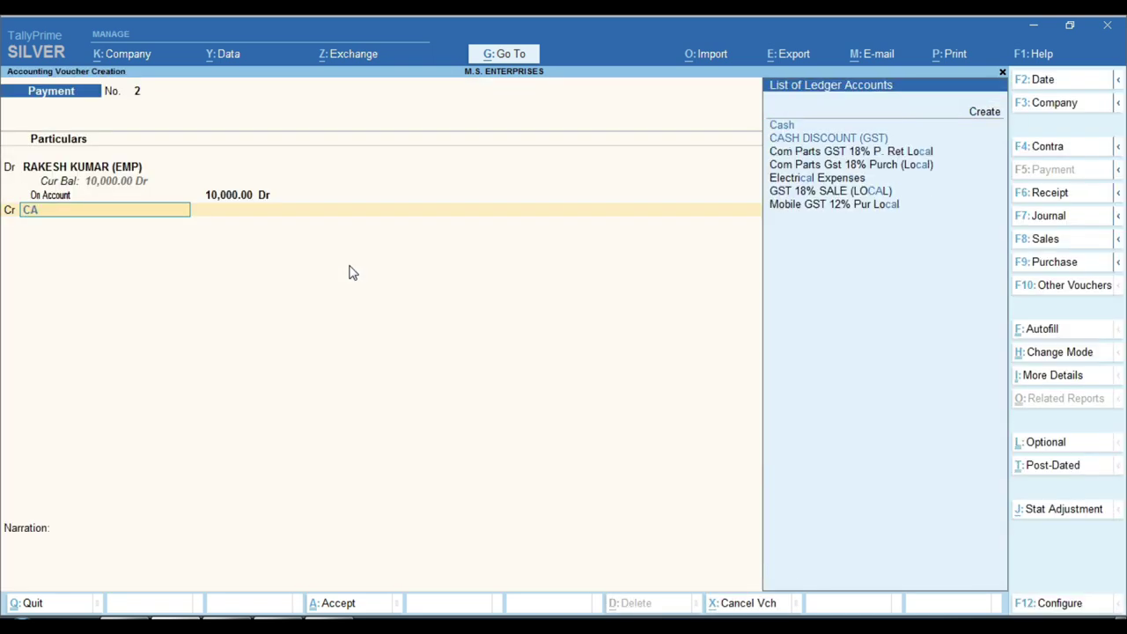
key("Return")
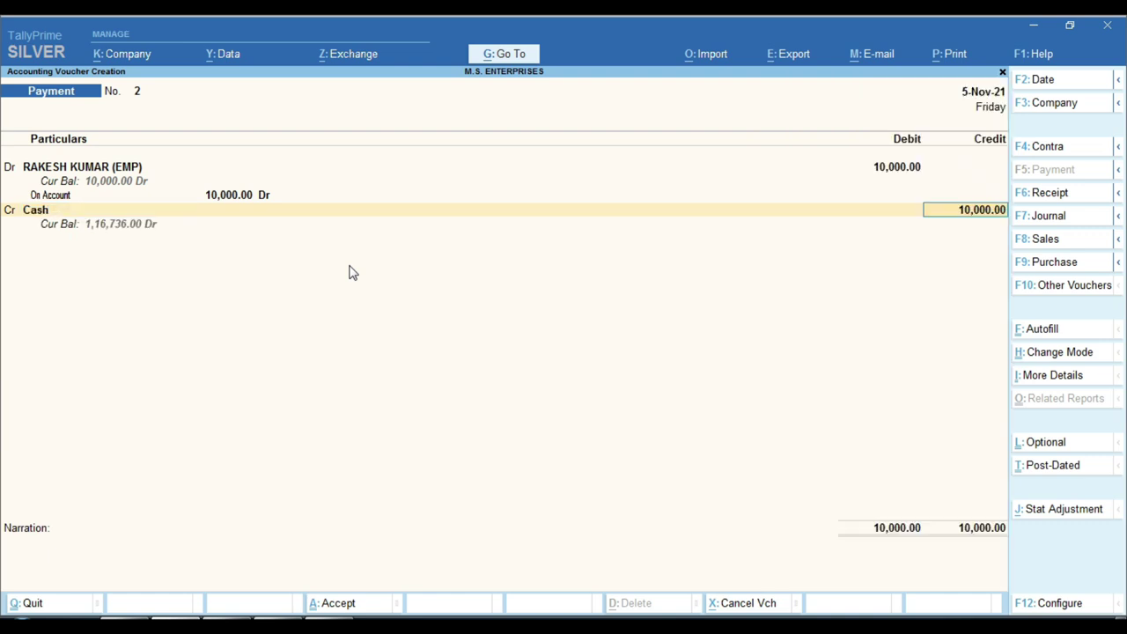
key("Return")
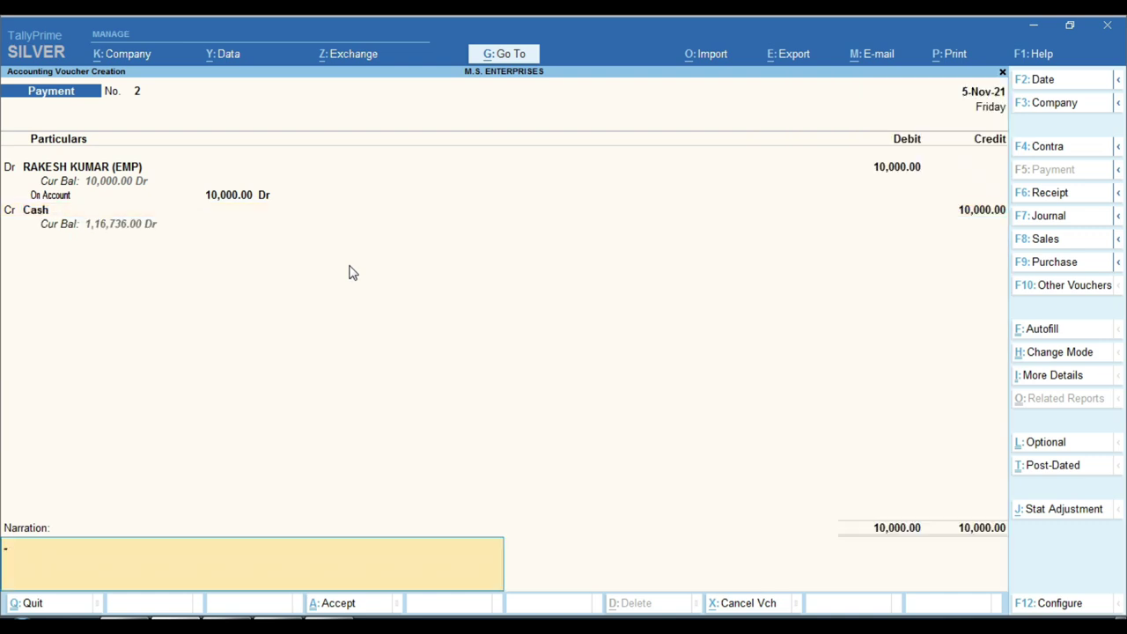
type("ADVANCE SALARY")
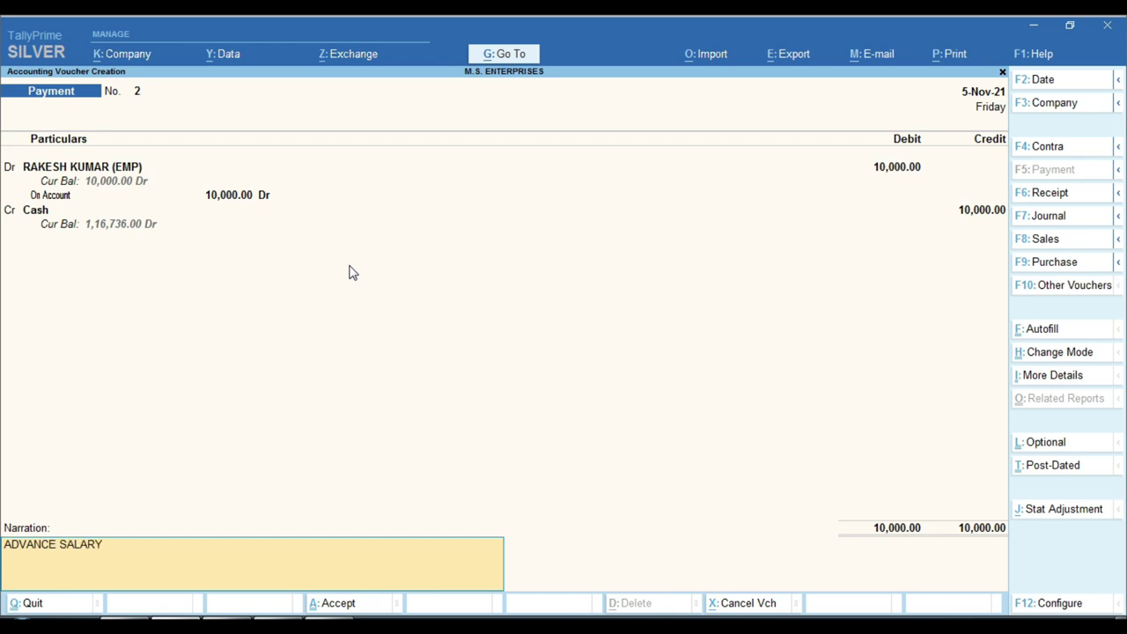
key("Return")
key("Return")
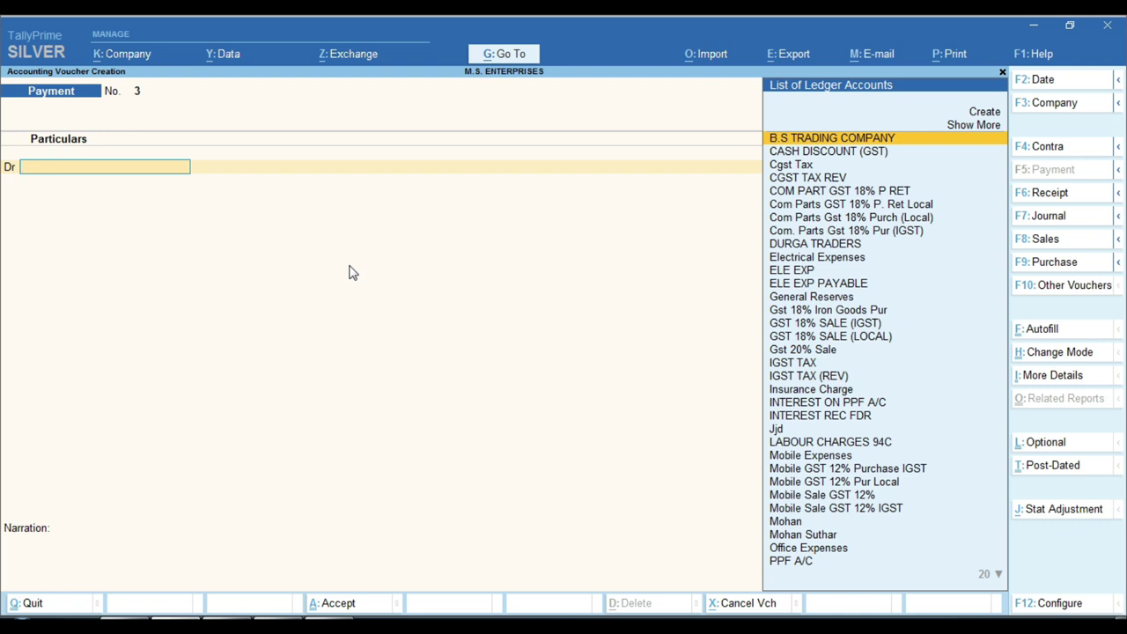
Display the employee's ledger vouchers report through Account Books > Ledger
key("Escape")
key("Down")
key("Down")
key("Down")
key("Down")
key("Down")
key("Down")
key("Down")
key("Down")
key("Down")
key("Down")
key("Down")
key("Down")
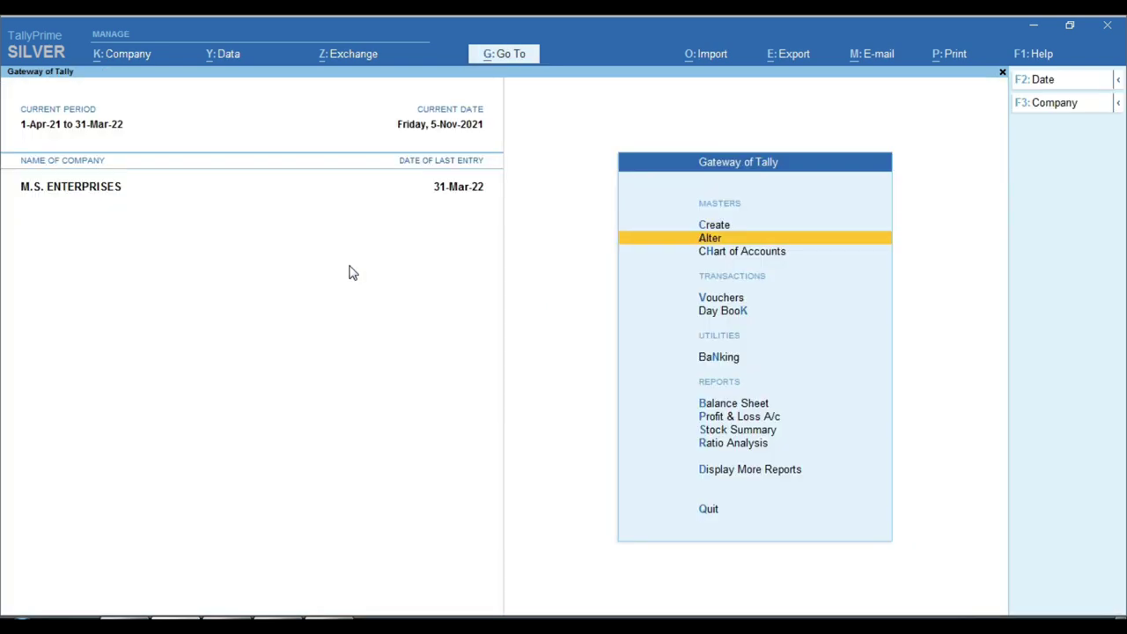
key("Up")
key("Return")
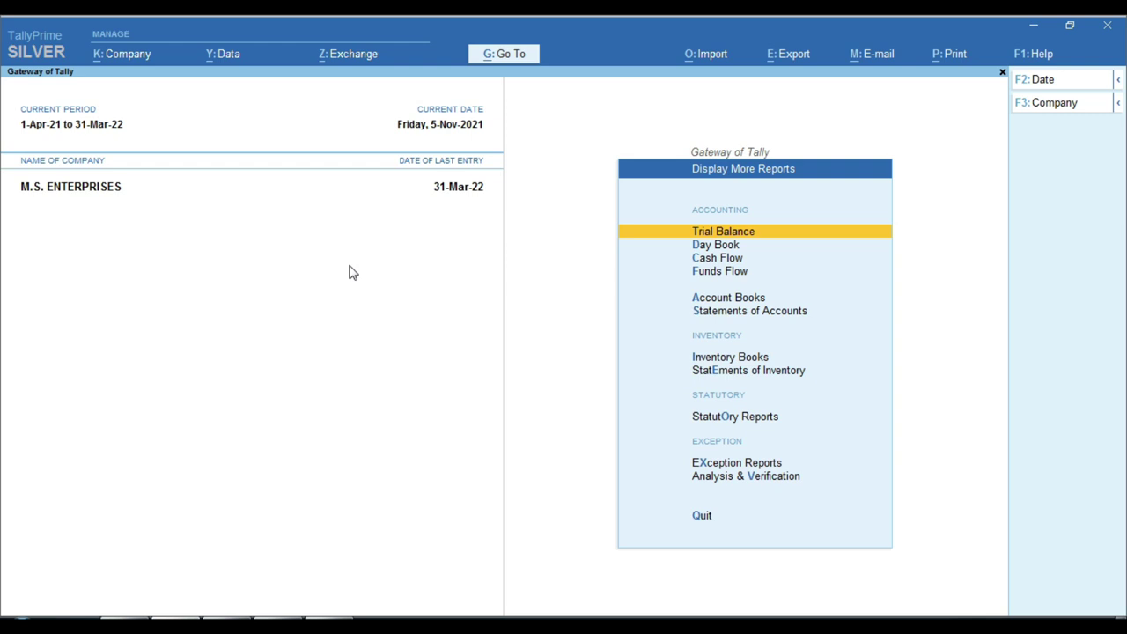
key("Down")
key("Down")
key("Down")
key("Down")
key("Return")
key("Down")
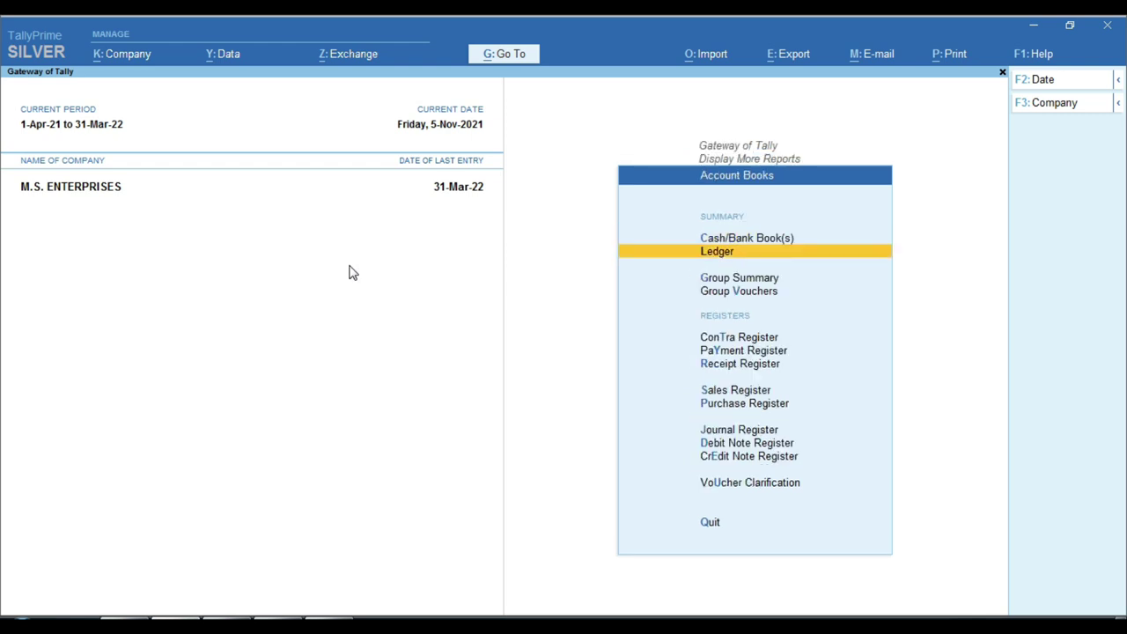
key("Return")
type("RAKE")
key("Return")
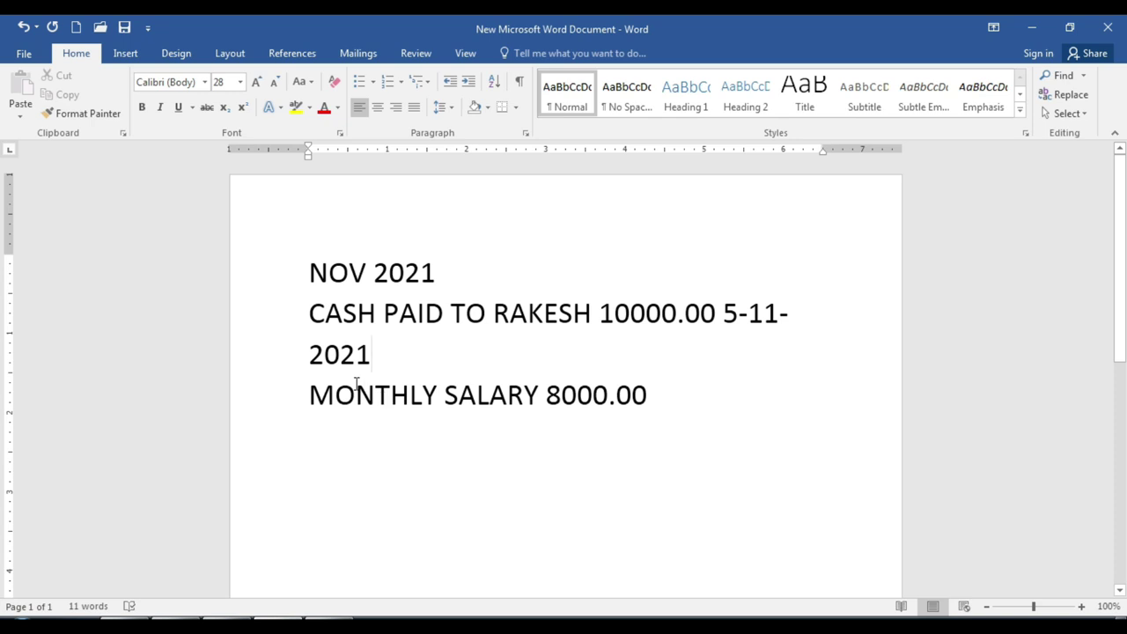
Select the MONTHLY SALARY 8000.00 line in the Word notes
left_click_drag(307, 393, 647, 415)
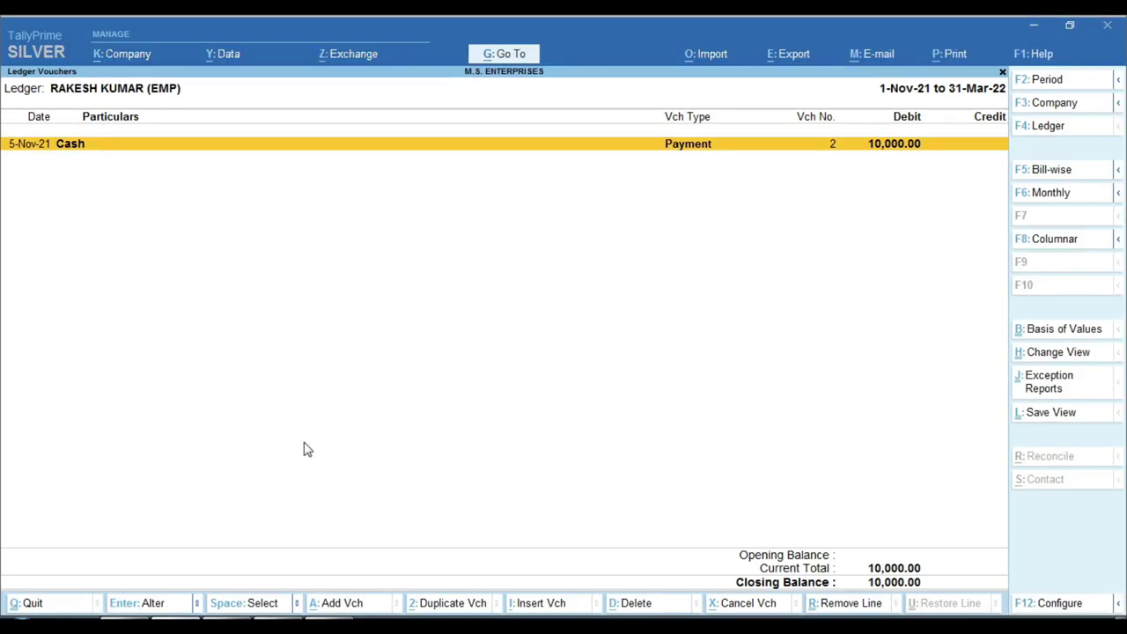
Back out of the ledger report and open a Journal voucher dated 30-11-2021
key("Escape")
key("BackSpace")
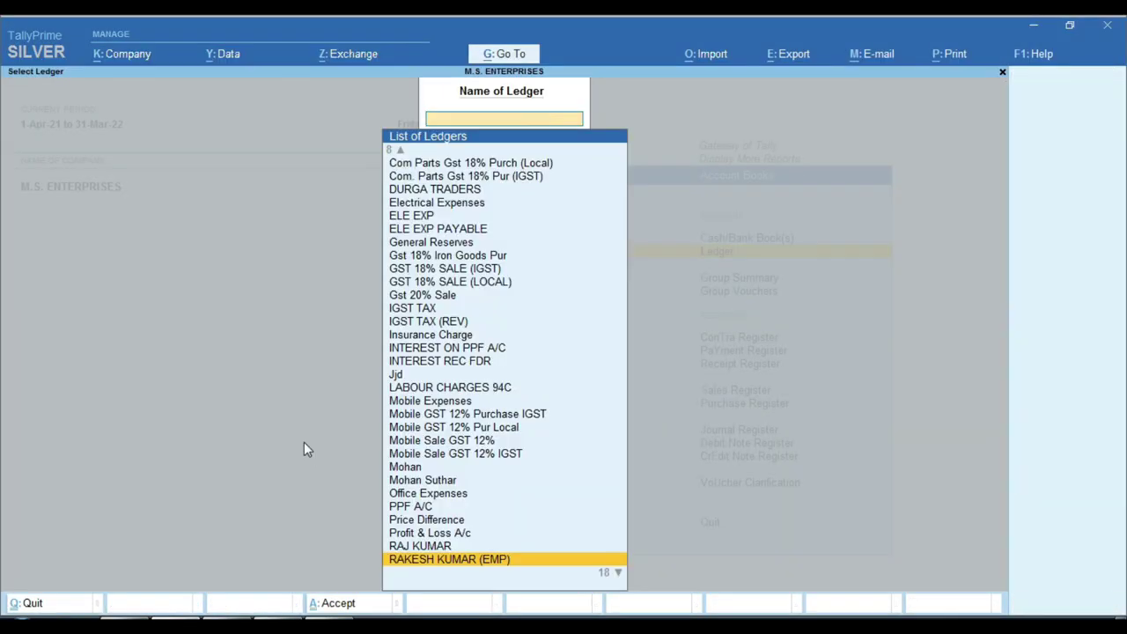
key("Escape")
key("Escape")
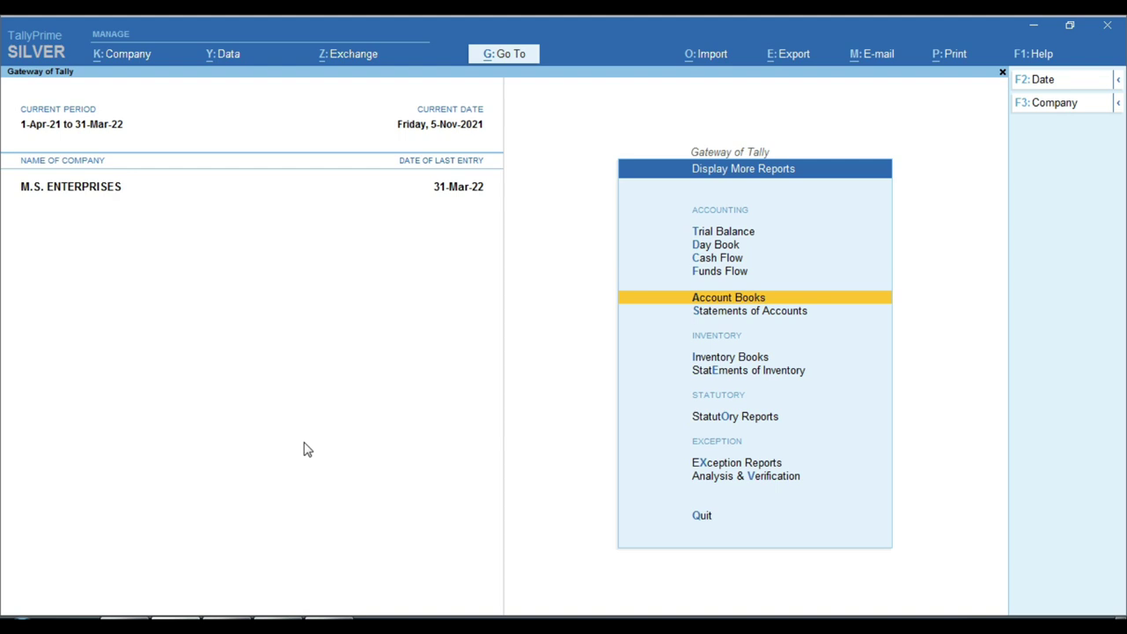
key("Escape")
key("Up")
key("Up")
key("Up")
key("Up")
key("Up")
key("Up")
key("Up")
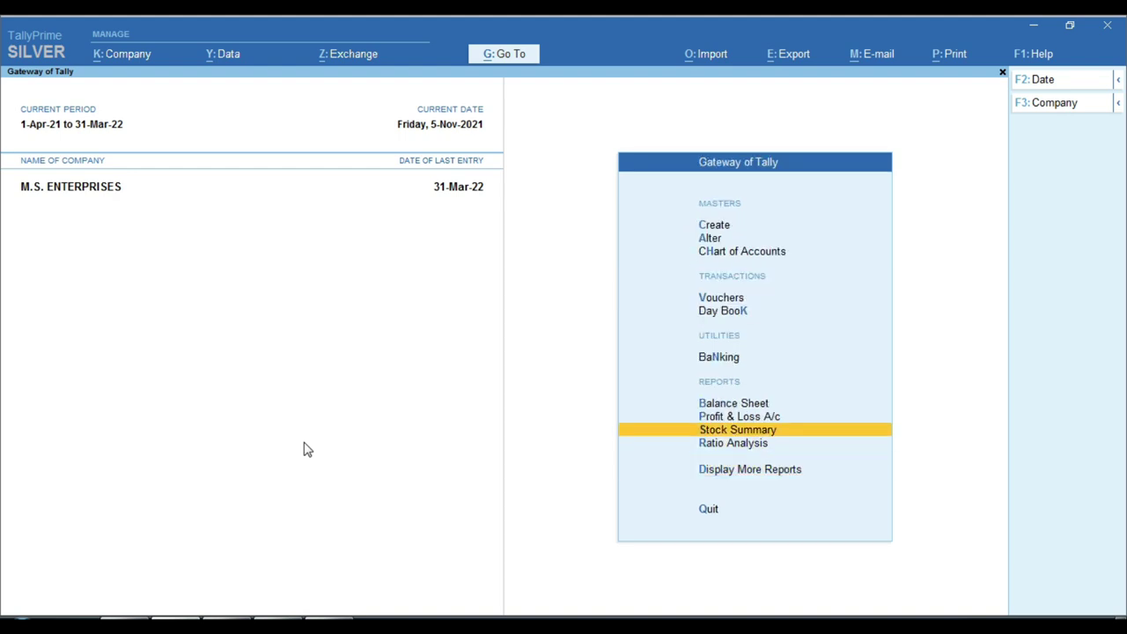
key("Return")
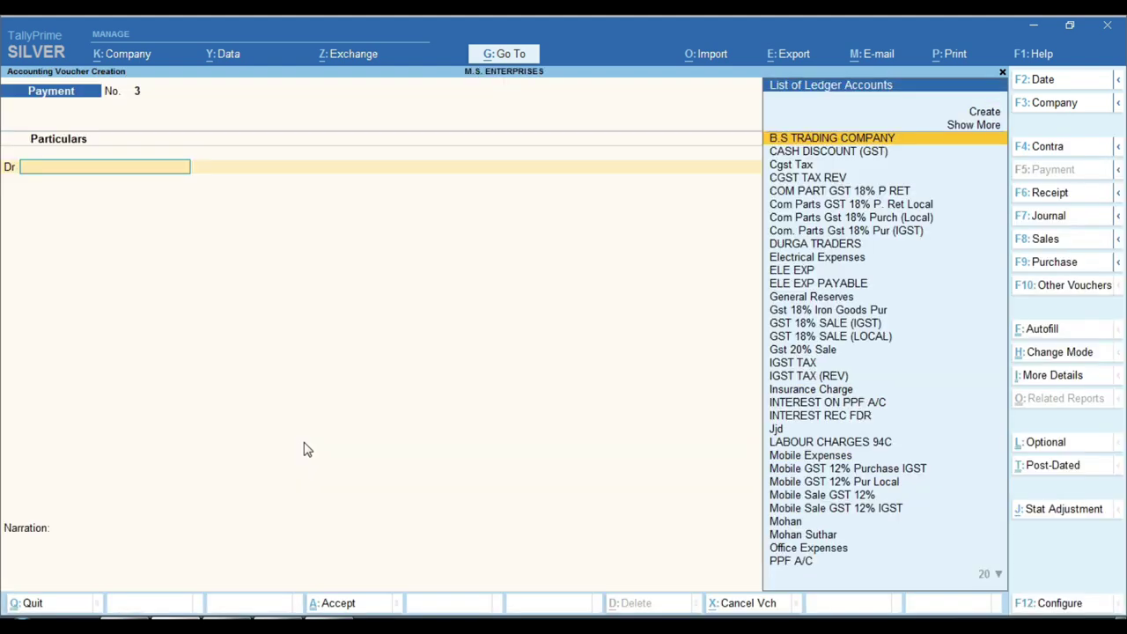
key("F2")
type("30.11")
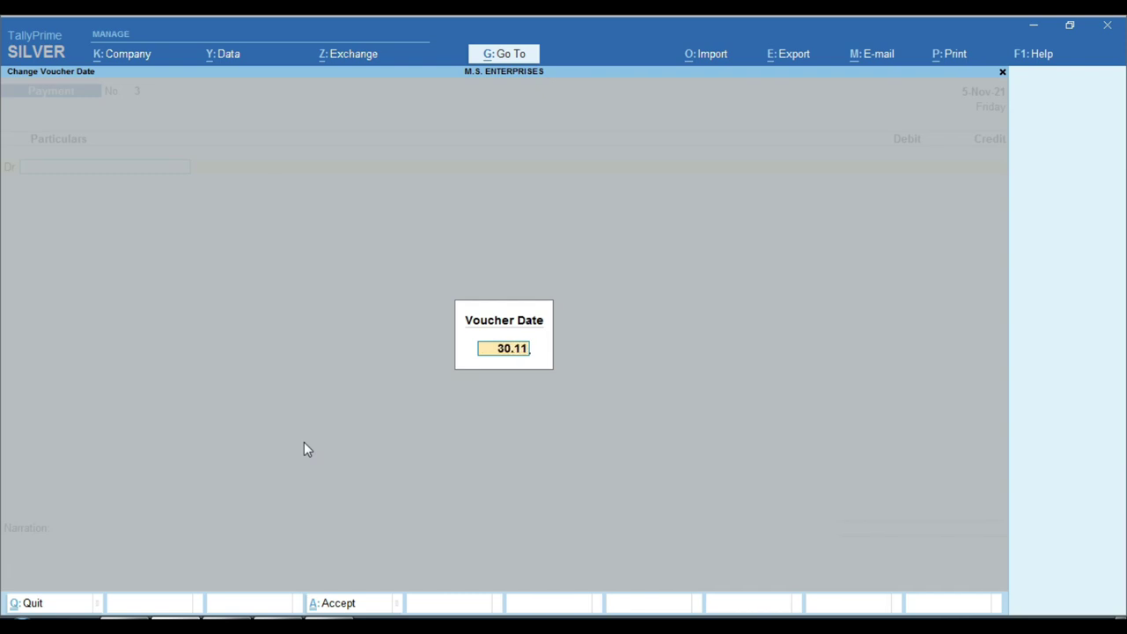
key("Return")
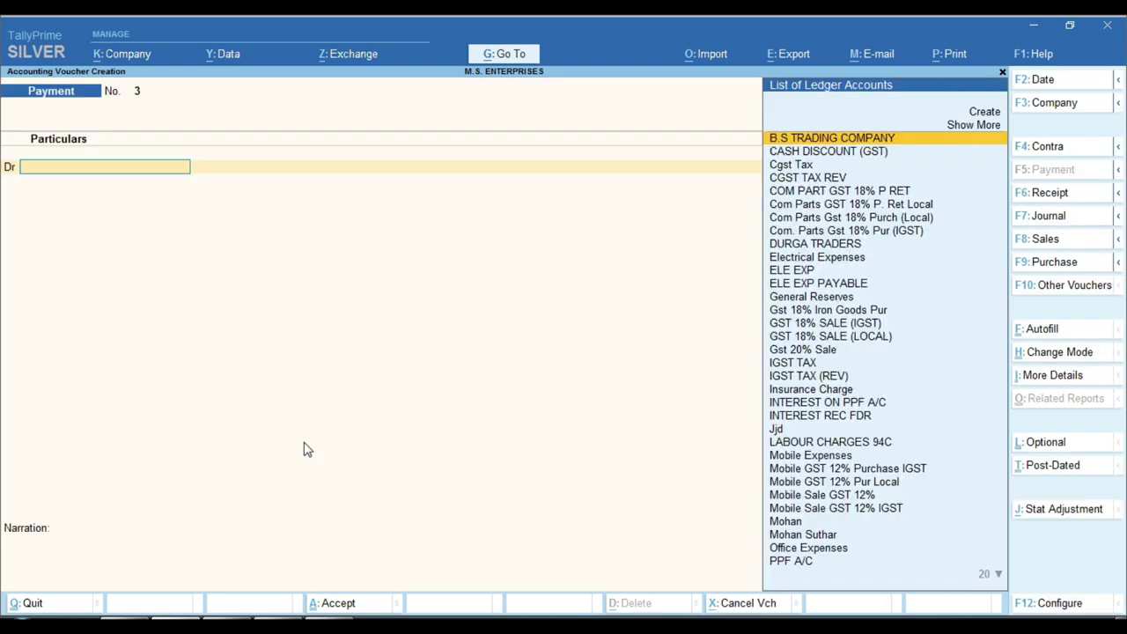
key("F7")
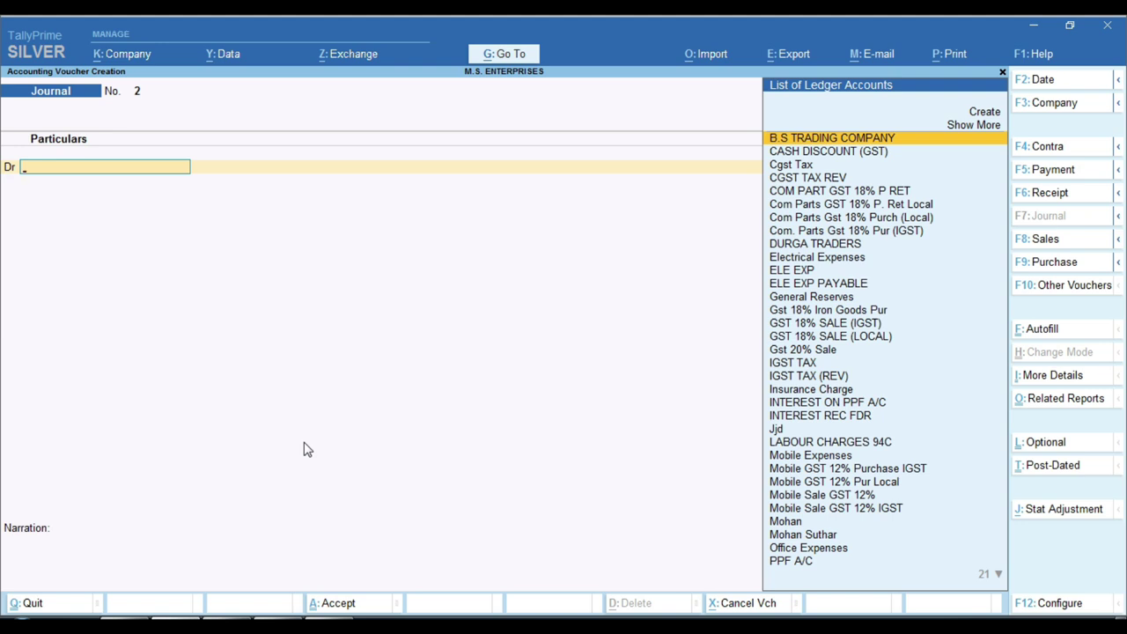
Debit SALARY EXP 8000 and credit the employee ledger in the journal
type("SAL")
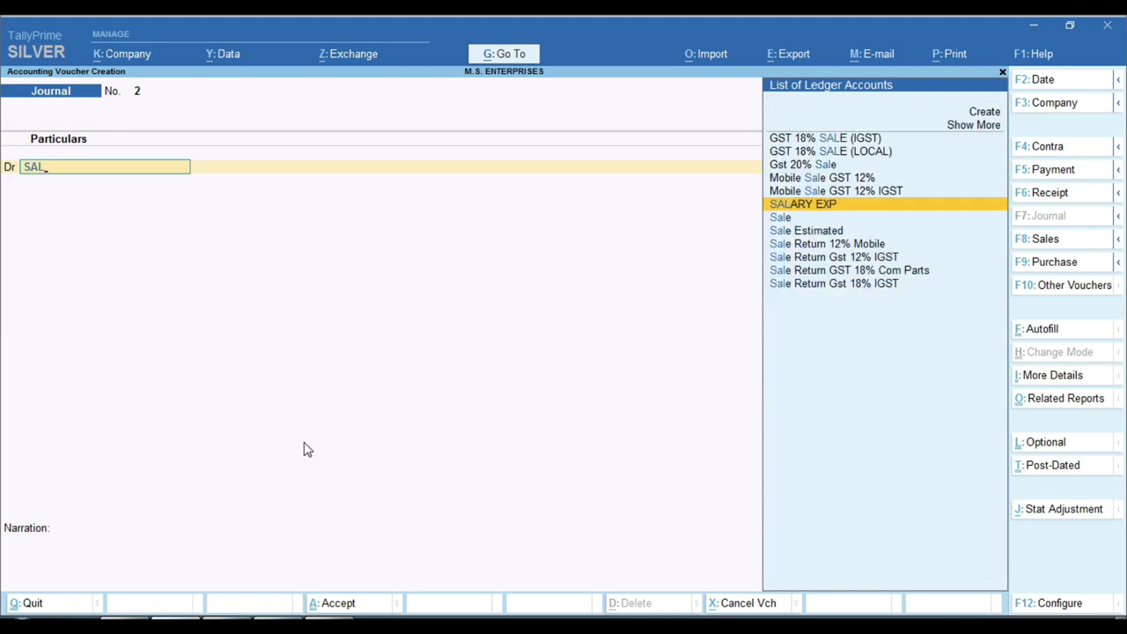
key("Return")
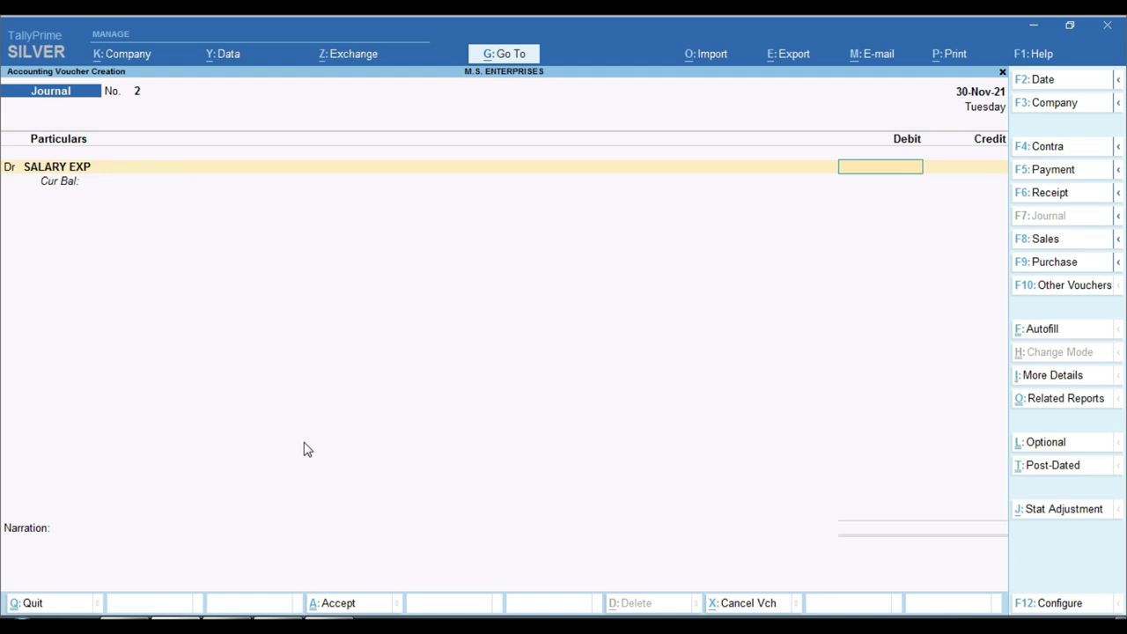
type("8000")
key("Return")
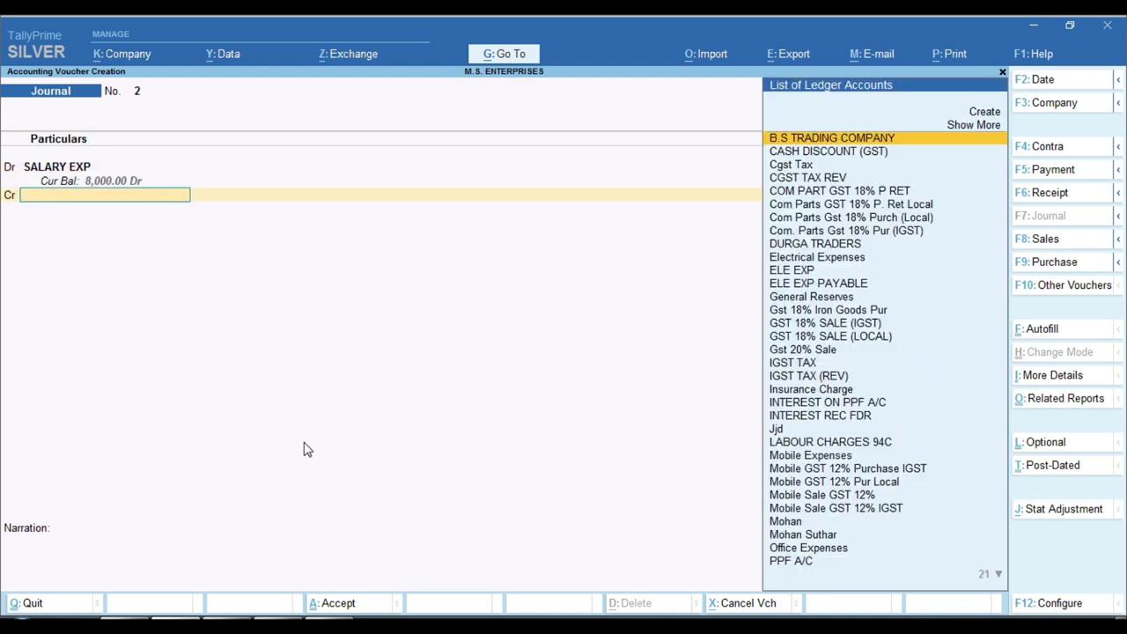
type("RAKE")
key("Return")
key("Return")
key("Return")
key("Return")
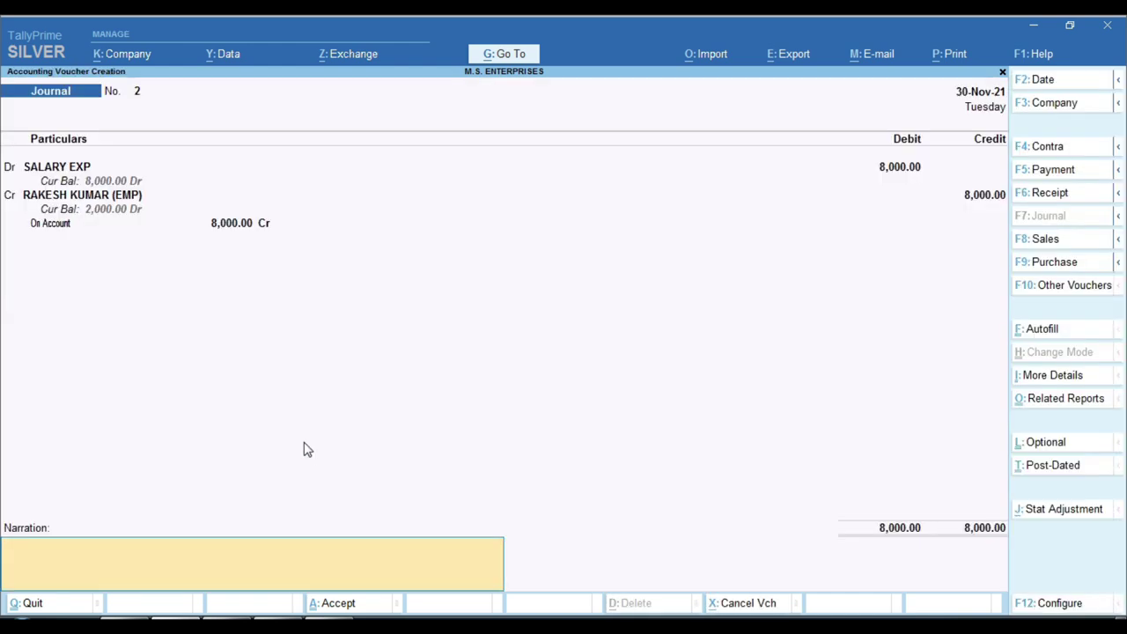
Narrate NOV MONTH SALARY CREDIT, save the journal and close the blank next voucher
type("NOV MONTH SLA")
key("BackSpace")
key("BackSpace")
type("LAL")
key("BackSpace")
key("BackSpace")
key("BackSpace")
type("ALARY")
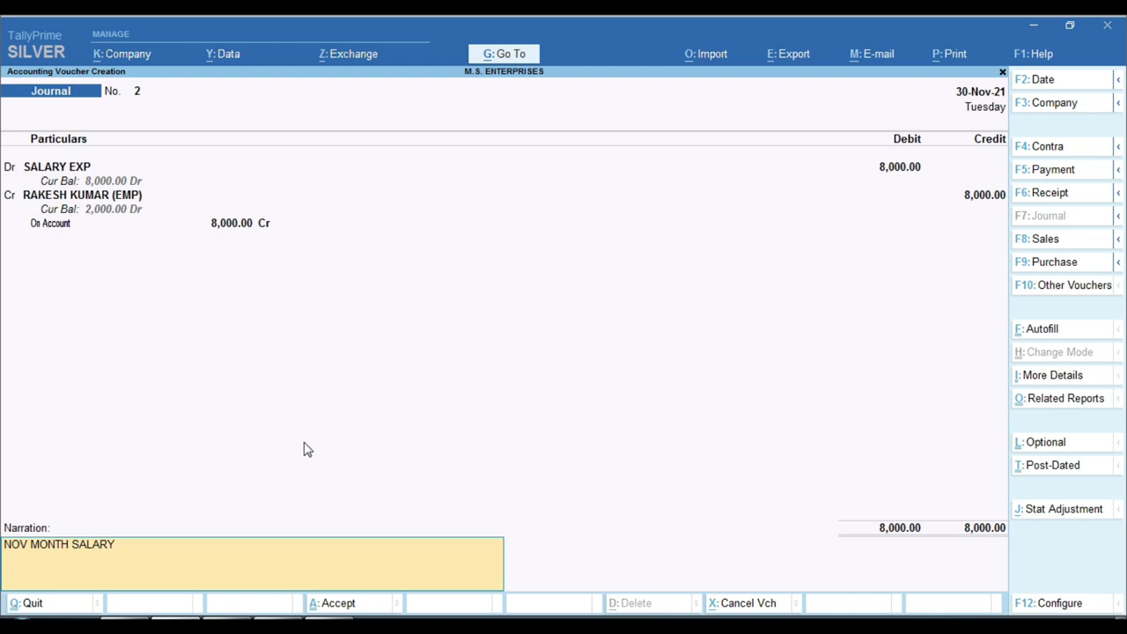
type(" CREDIT")
key("Return")
key("Return")
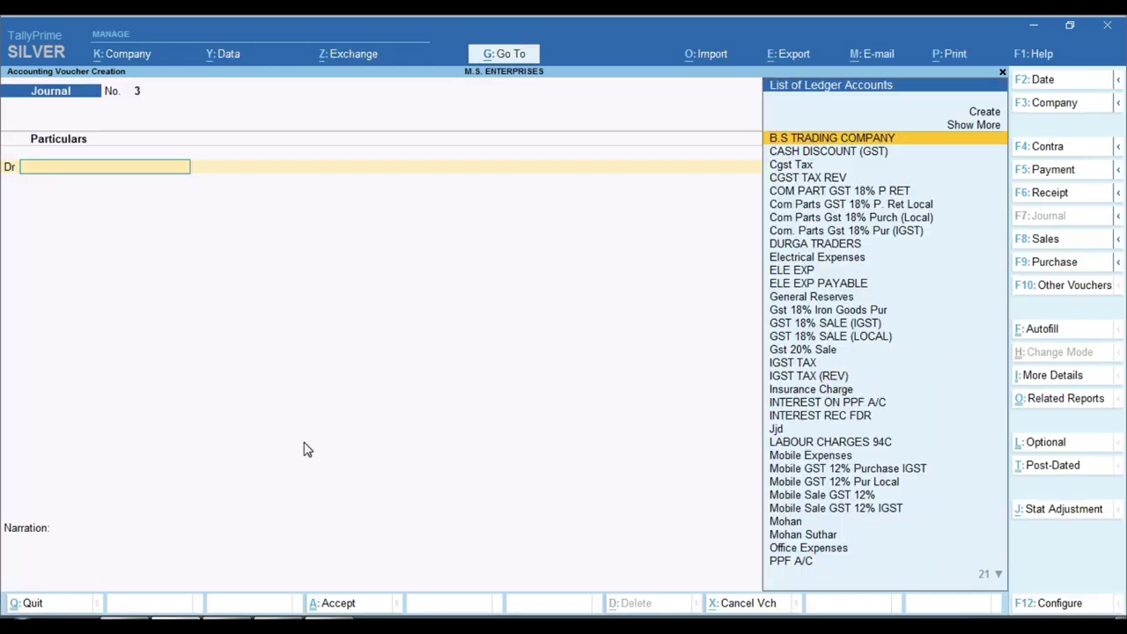
key("Escape")
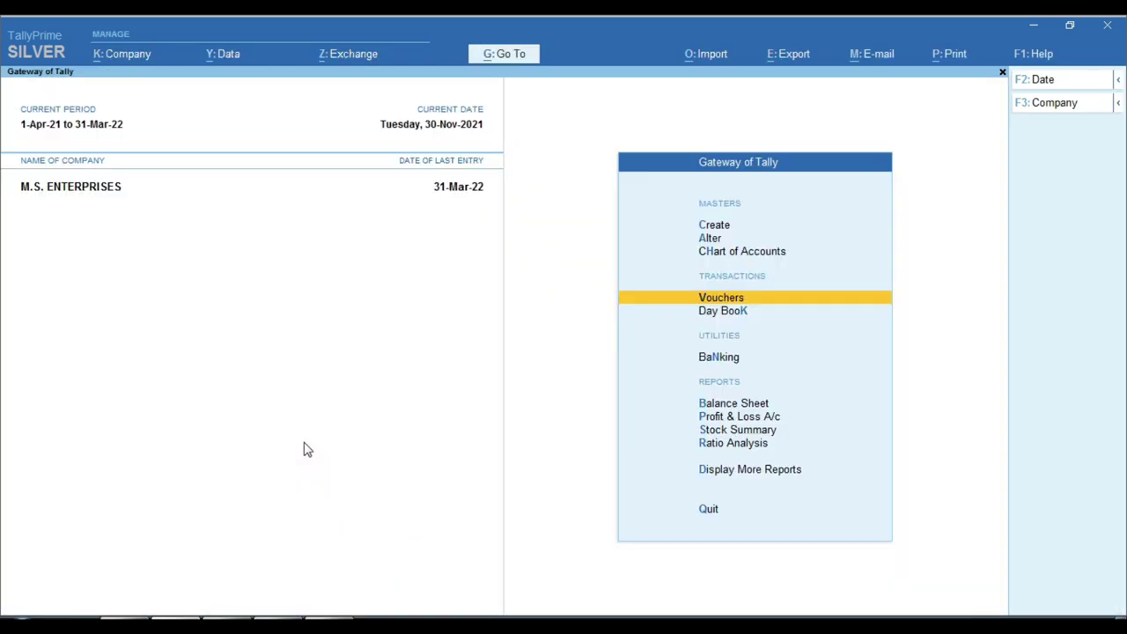
View the employee (EMP) ledger report and confirm its 2,000.00 closing balance
type("dalra")
key("Return")
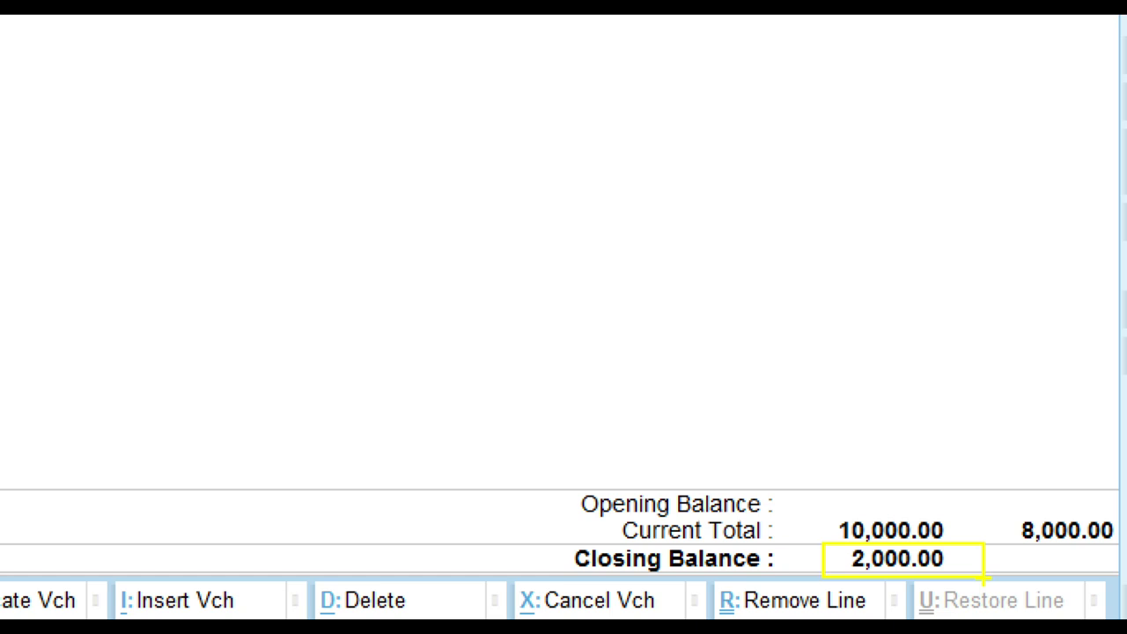
key("Escape")
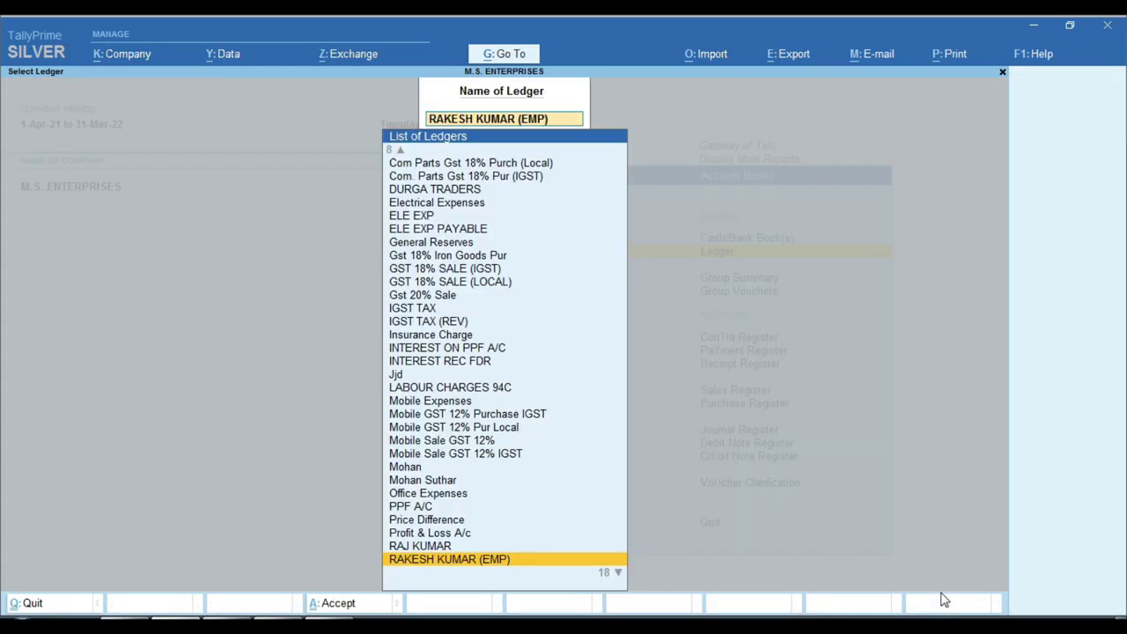
Open the Balance Sheet in detailed view (Alt+F5) listing individual ledgers under Current Assets
key("Escape")
key("Escape")
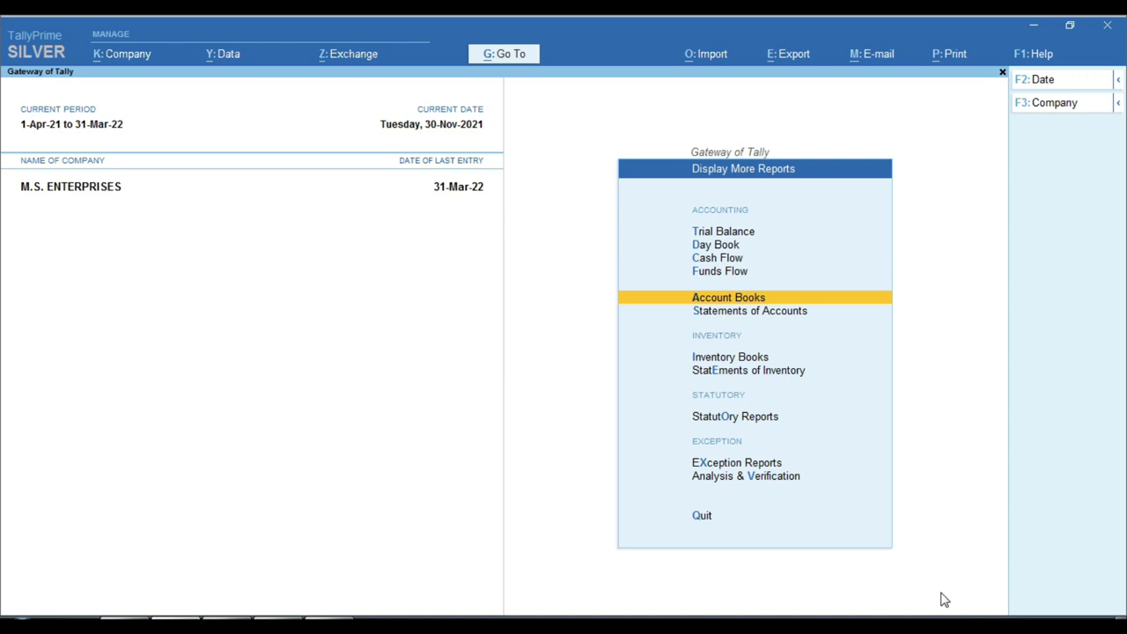
key("Escape")
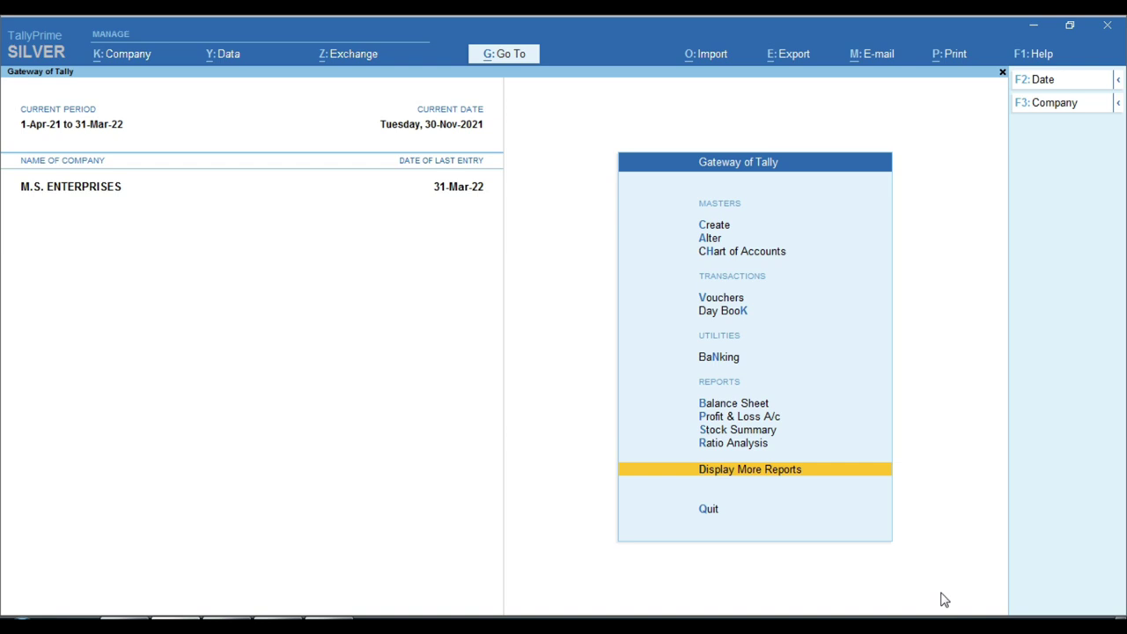
key("b")
key("alt+F5")
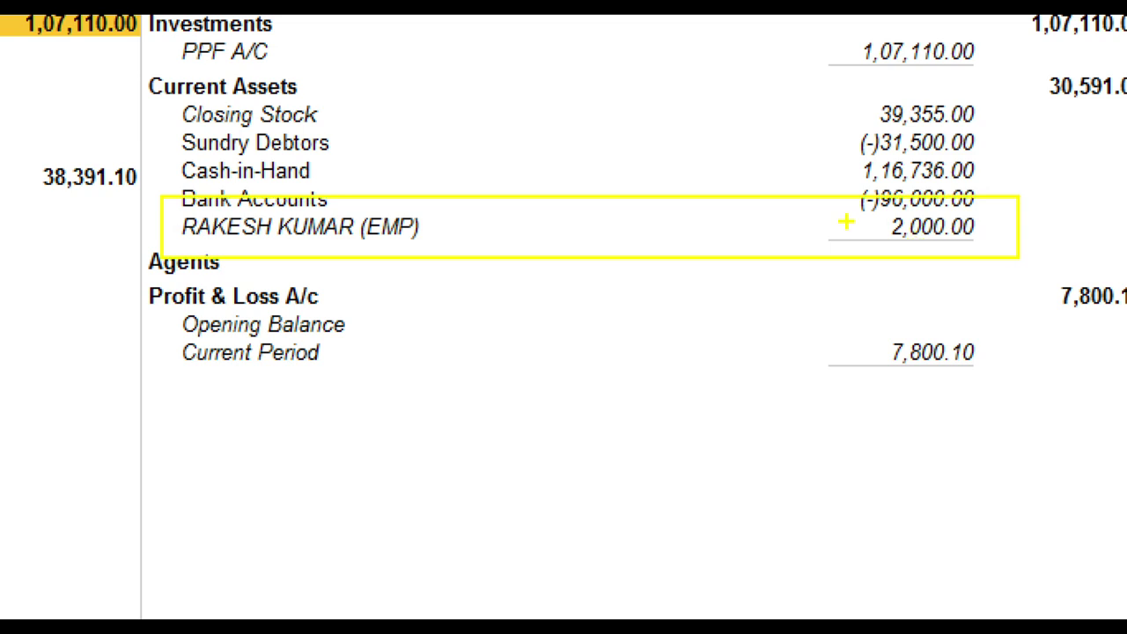
Drill from the Balance Sheet into the employee ledger's monthly summary, closing at 2,000.00 Dr
key("r")
left_click_drag(850, 208, 999, 259)
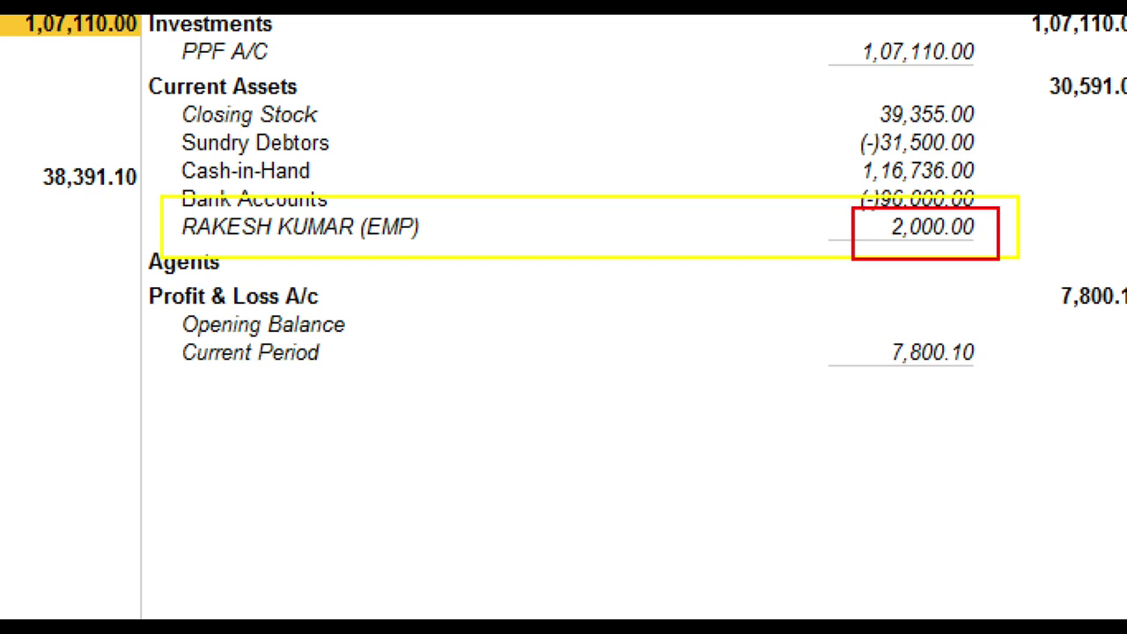
key("Escape")
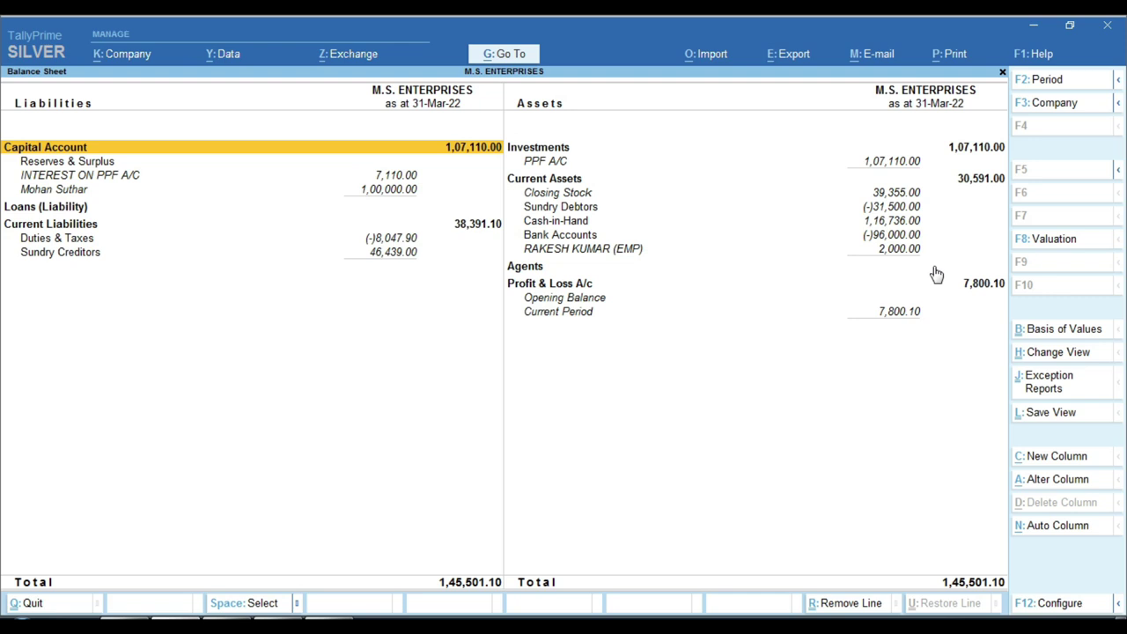
left_click(883, 251)
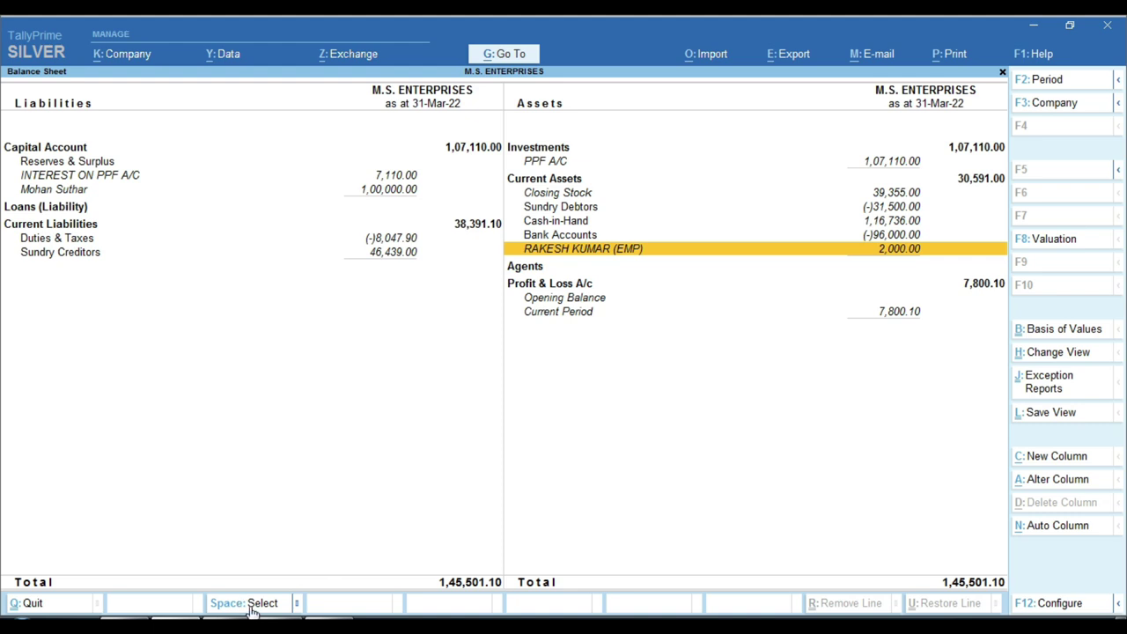
key("Return")
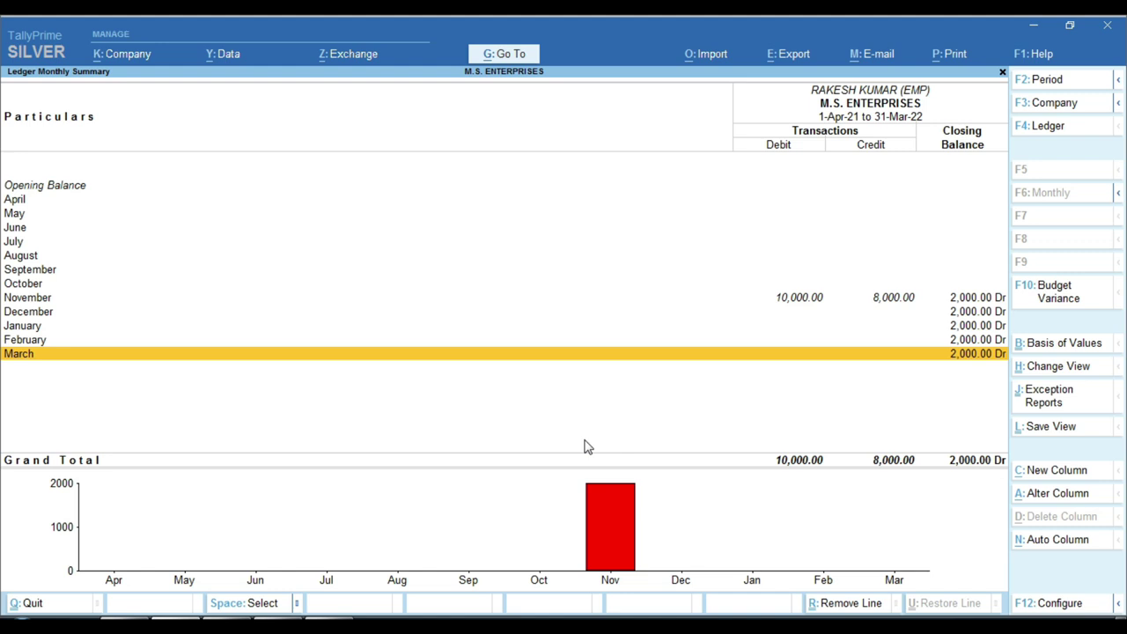
Alter November's SALARY EXP journal to 12,000 on both the debit and employee credit
key("Up")
key("Up")
key("Up")
key("Up")
key("Return")
key("Down")
key("Return")
key("Return")
type("12,000")
key("Return")
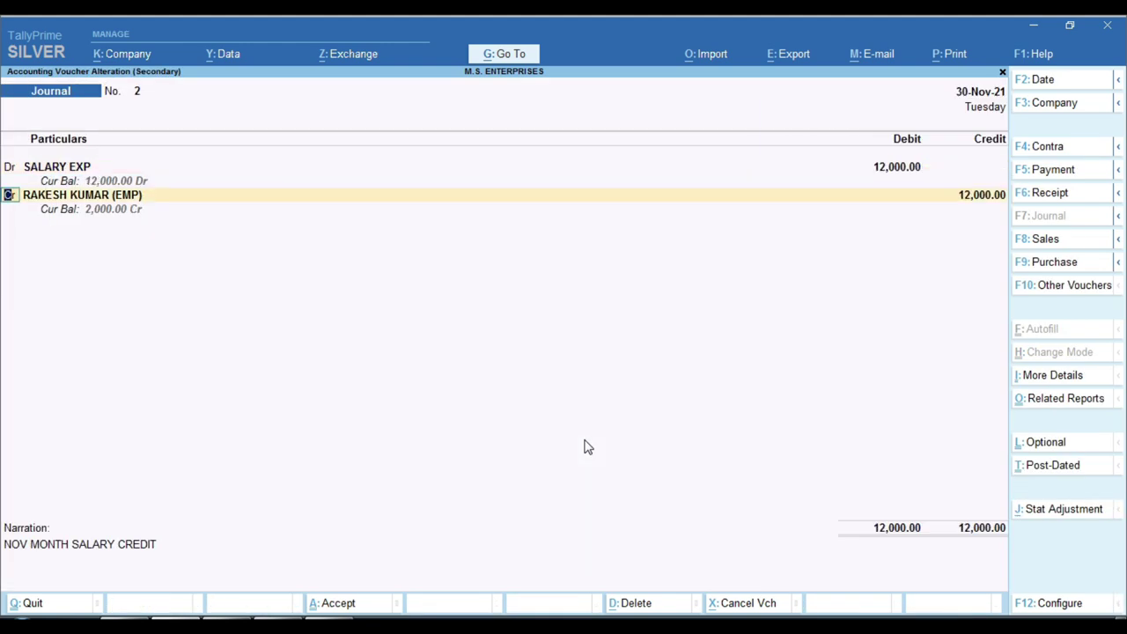
key("Return")
key("Return")
key("Return")
key("Return")
key("Return")
key("Return")
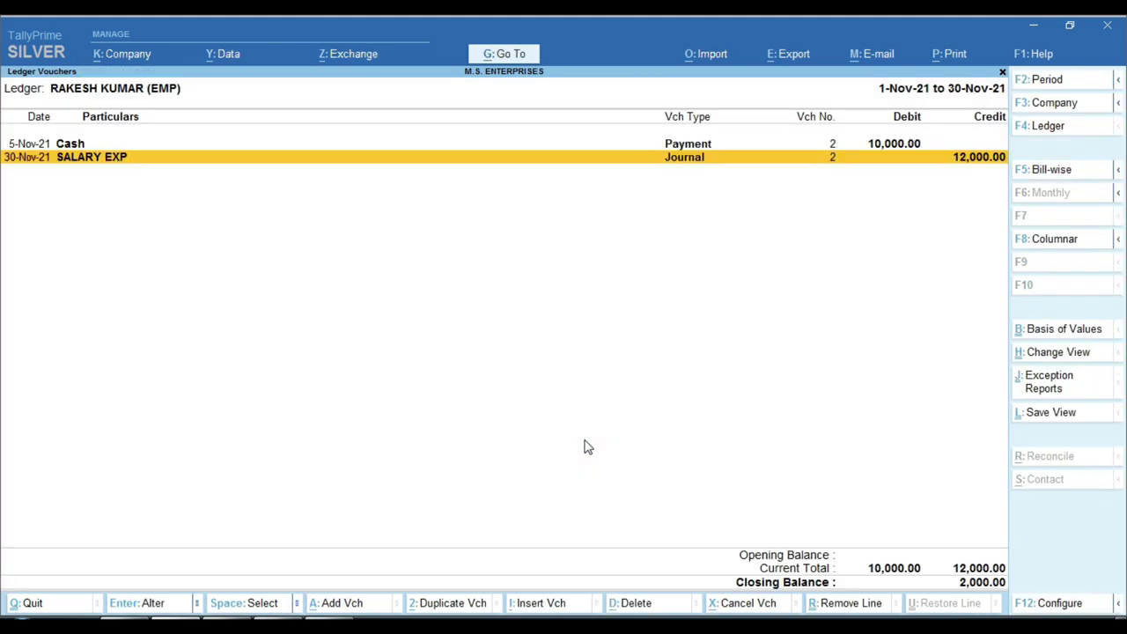
Save the 12,000 journal and check the employee ledger at (-)2,000.00 in the Balance Sheet
key("ctrl")
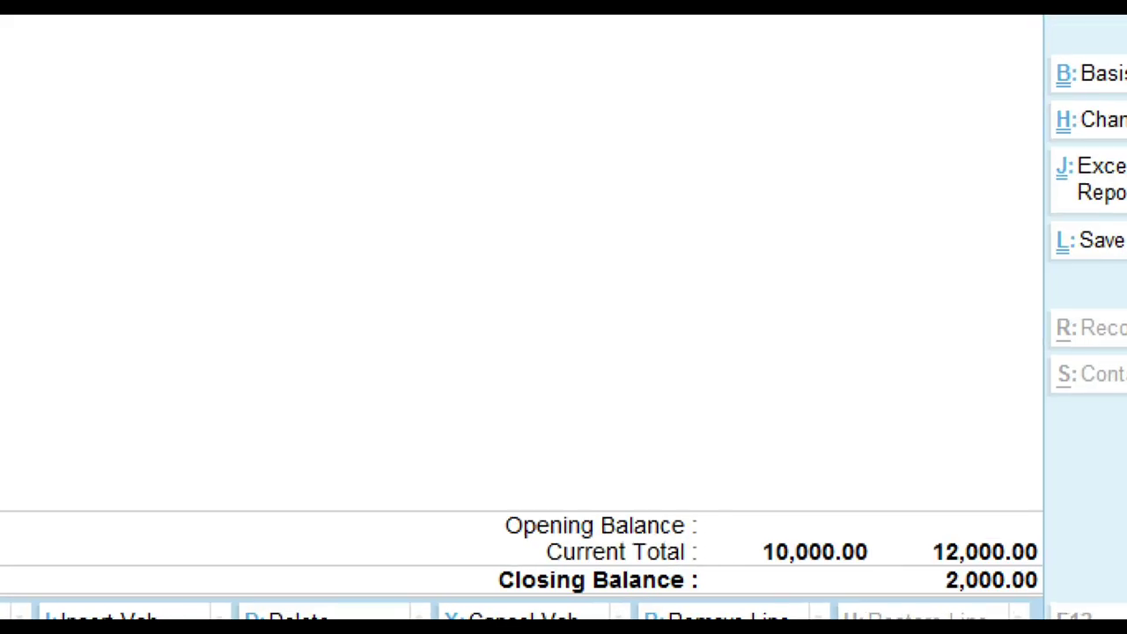
left_click(974, 578)
key("Escape")
key("Escape")
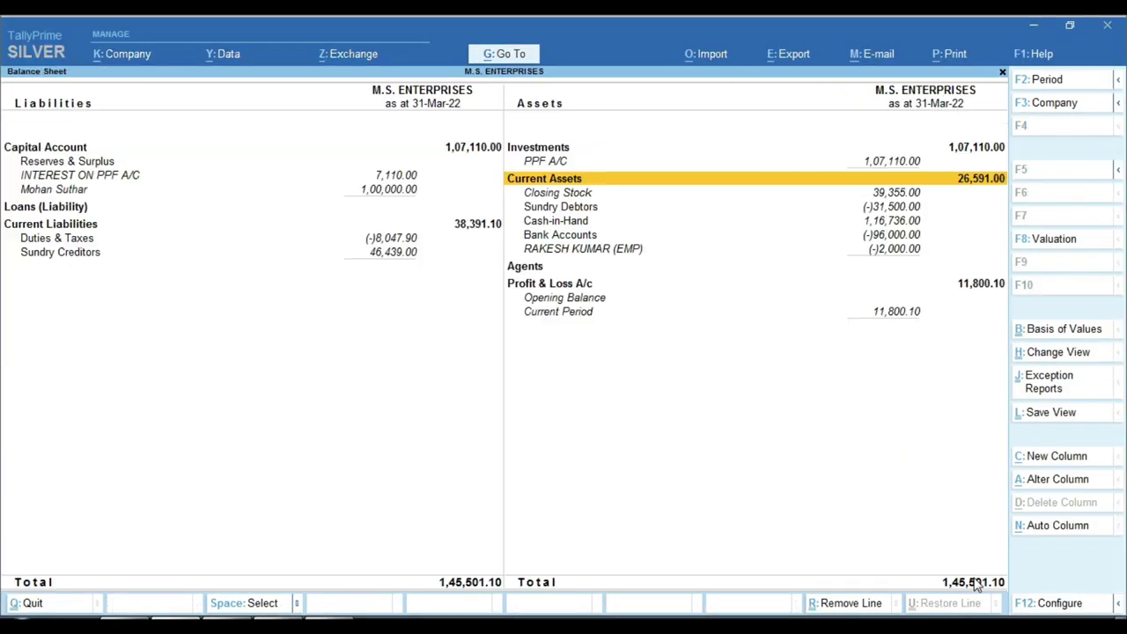
key("ctrl")
left_click(862, 241)
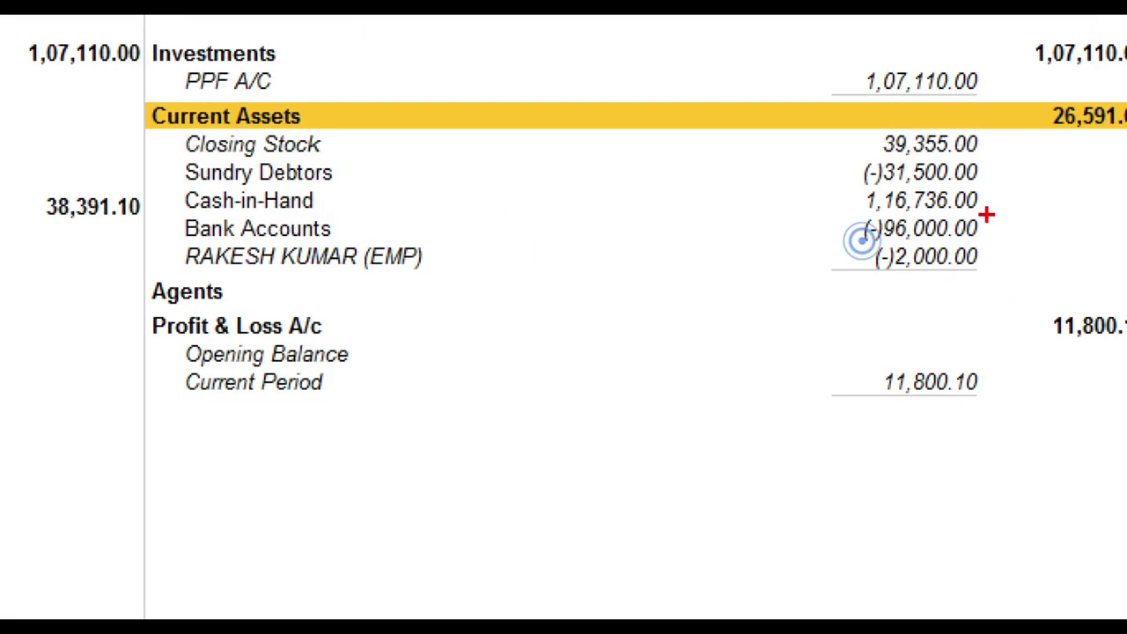
left_click(867, 244)
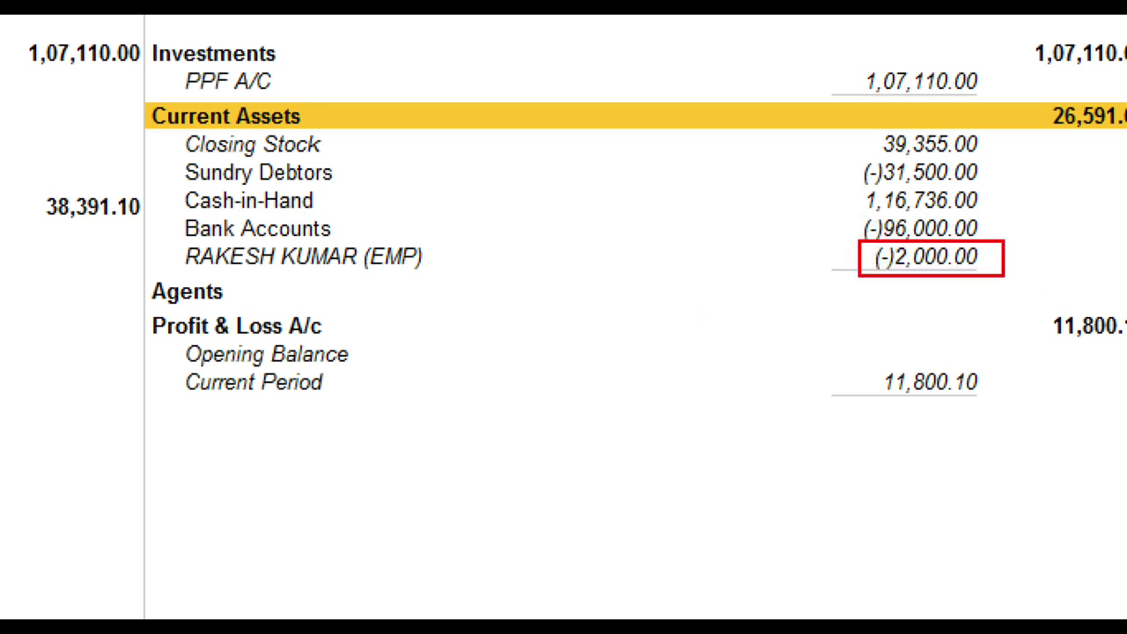